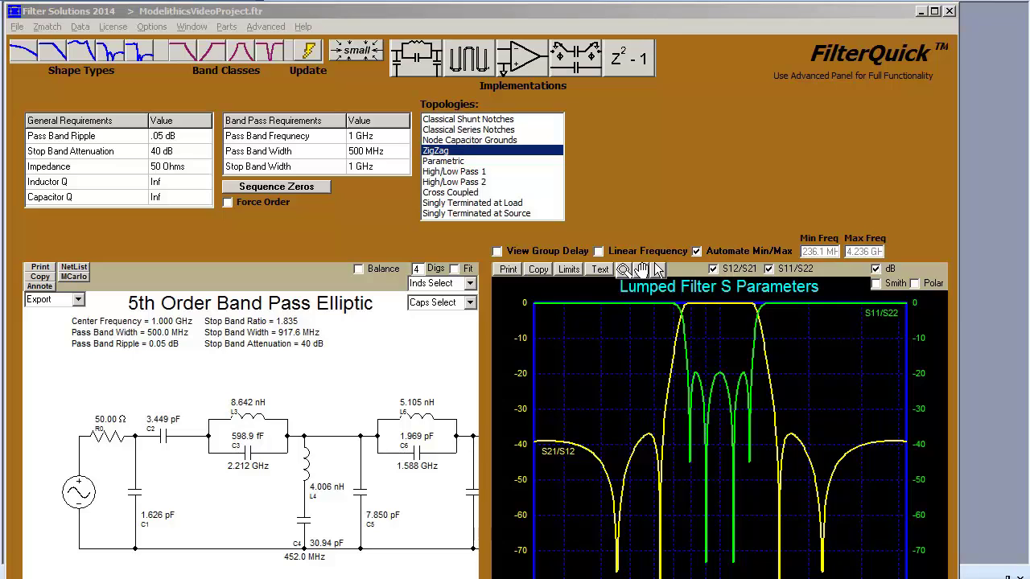
Create a new Microwave Office project with the Modelithics Library version 10.6
click(195, 359)
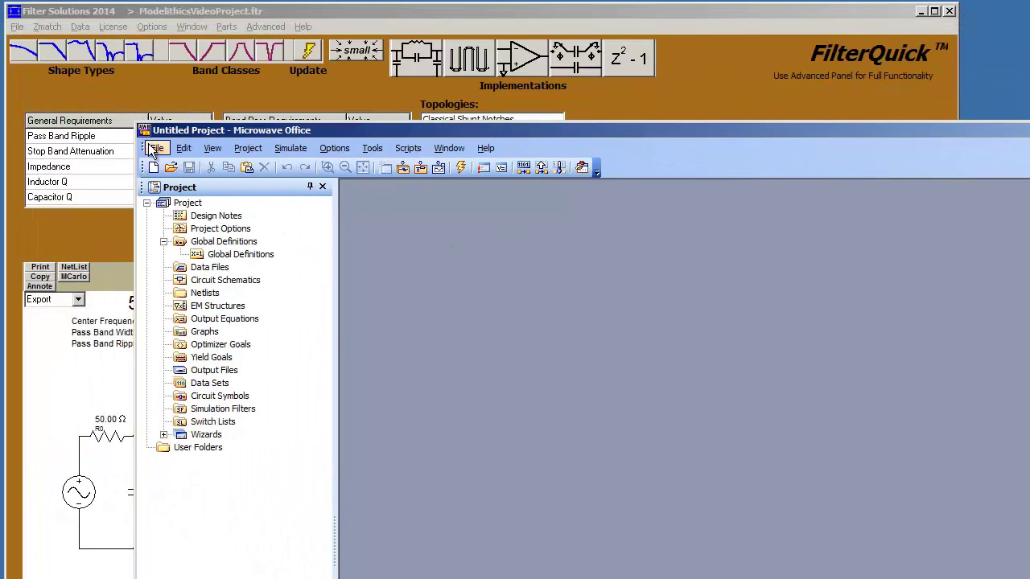
click(157, 148)
mouse_move(300, 187)
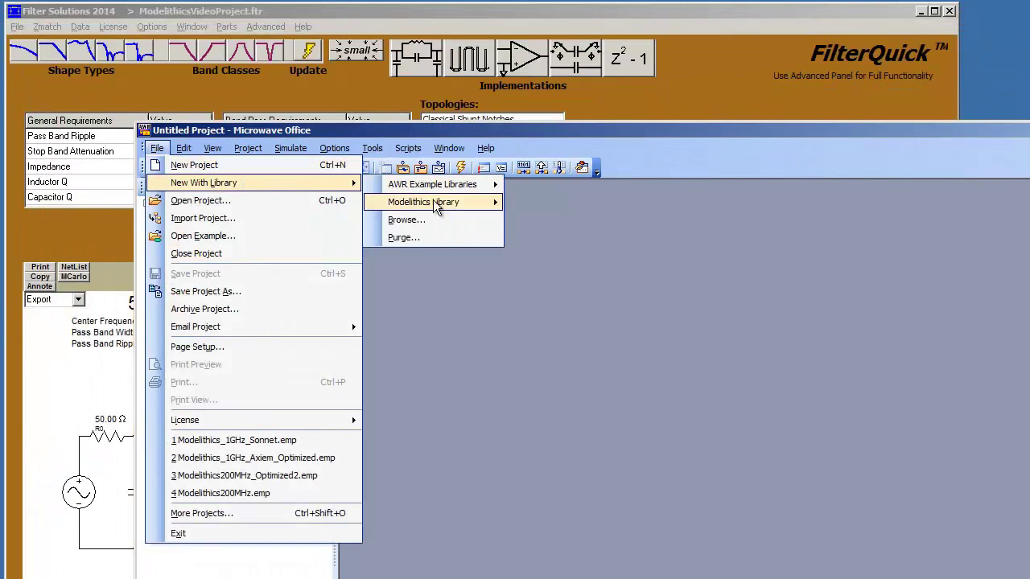
mouse_move(462, 202)
click(543, 201)
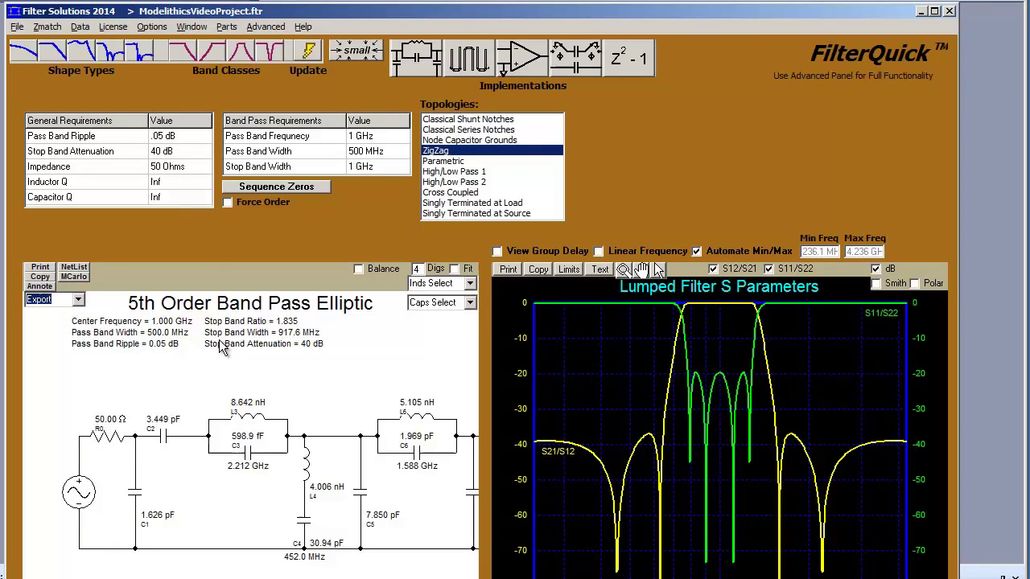
Set the AWR export to Modelithics CLR part libraries, load the Modelithics models, and open Define Substrate
click(79, 300)
click(74, 336)
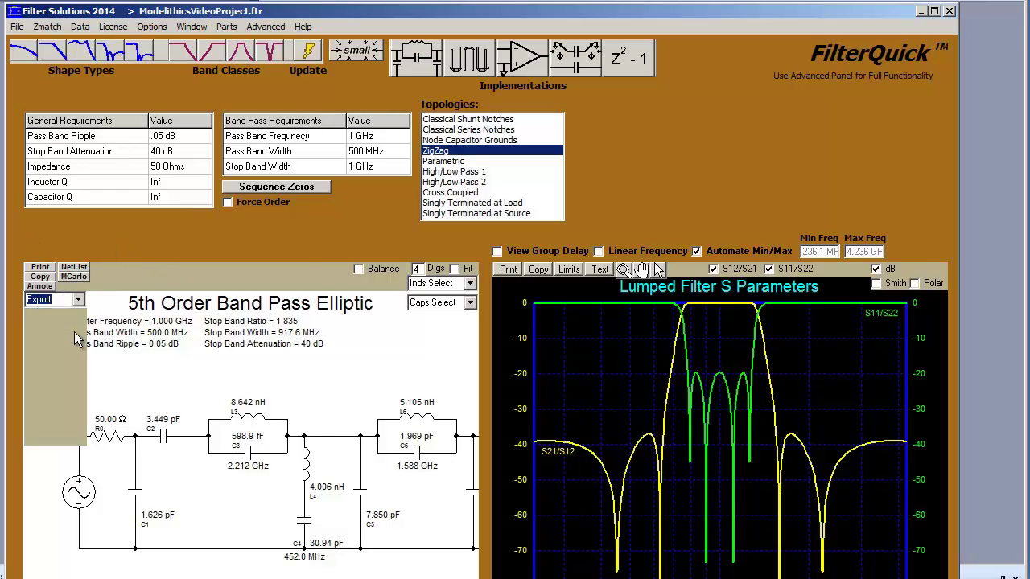
drag(87, 74, 593, 72)
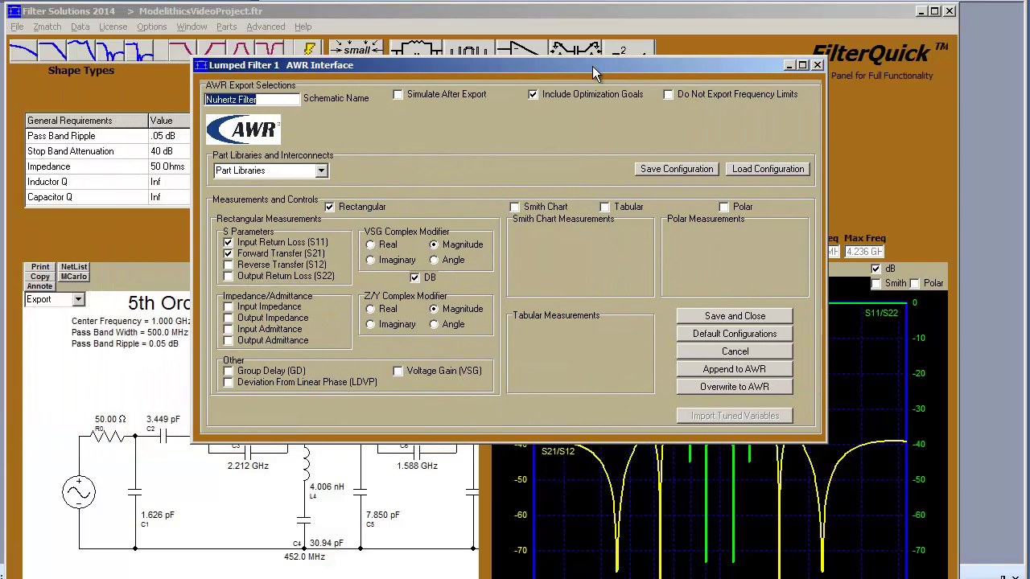
click(321, 171)
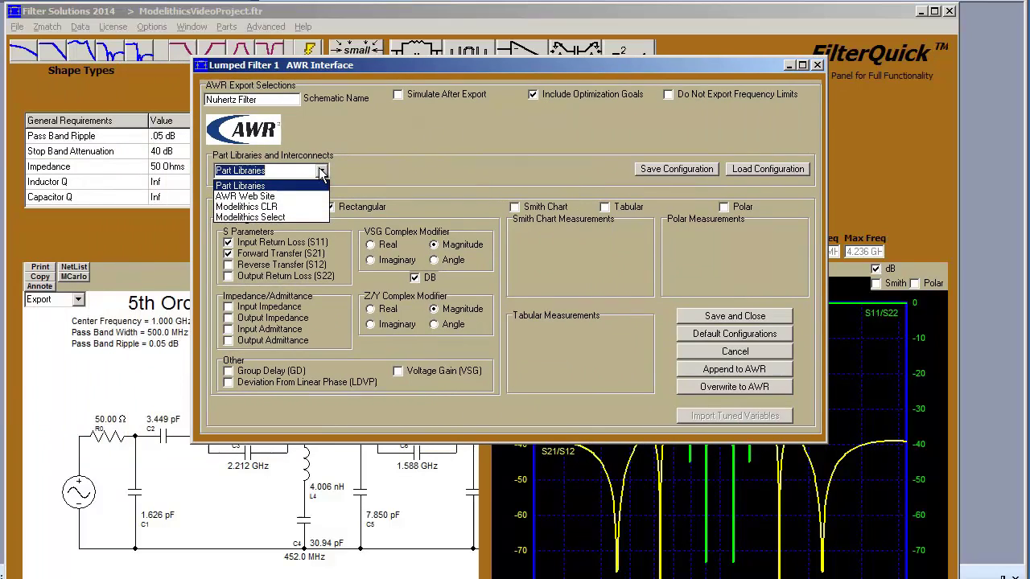
click(292, 207)
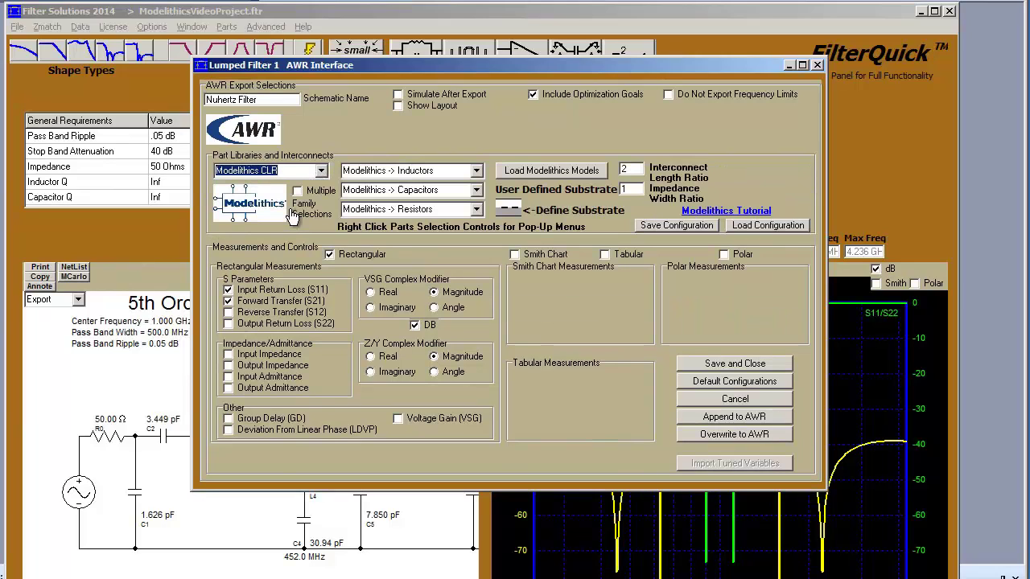
click(578, 178)
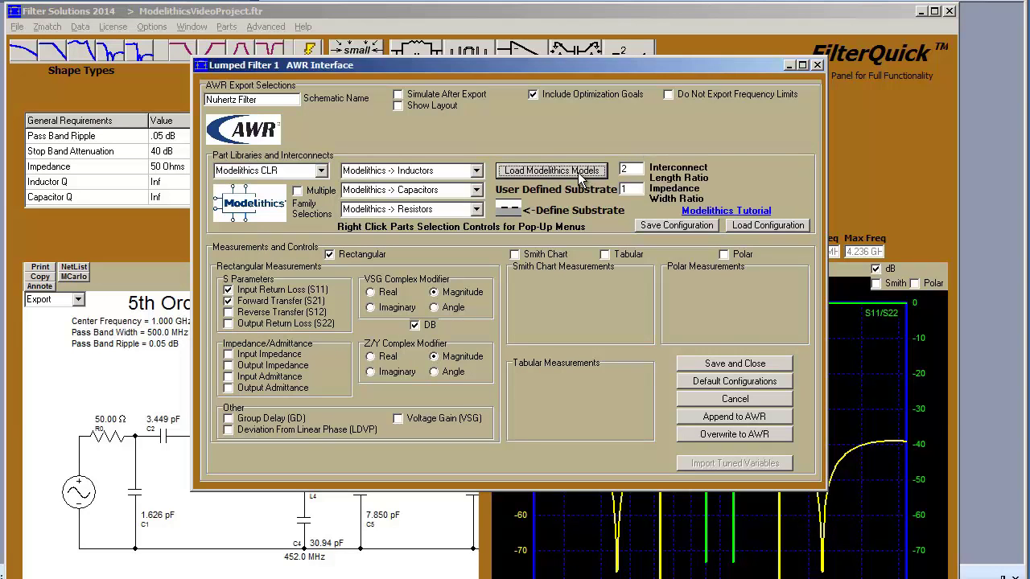
click(508, 208)
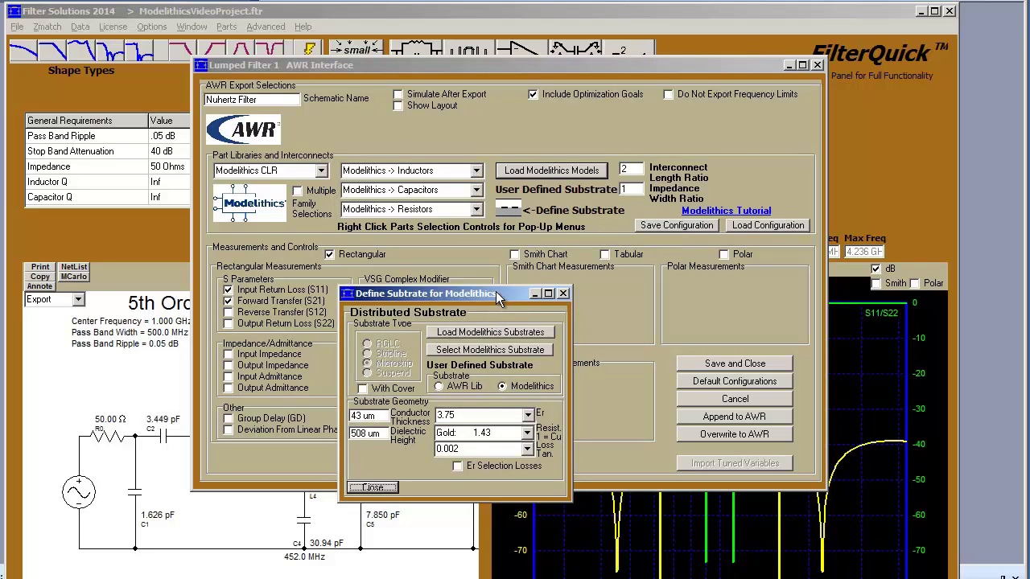
Load the Modelithics substrates and choose the 16 mil Rogers RO4003C board (Mdlx16MilRogers4003C)
drag(495, 291, 484, 215)
click(494, 261)
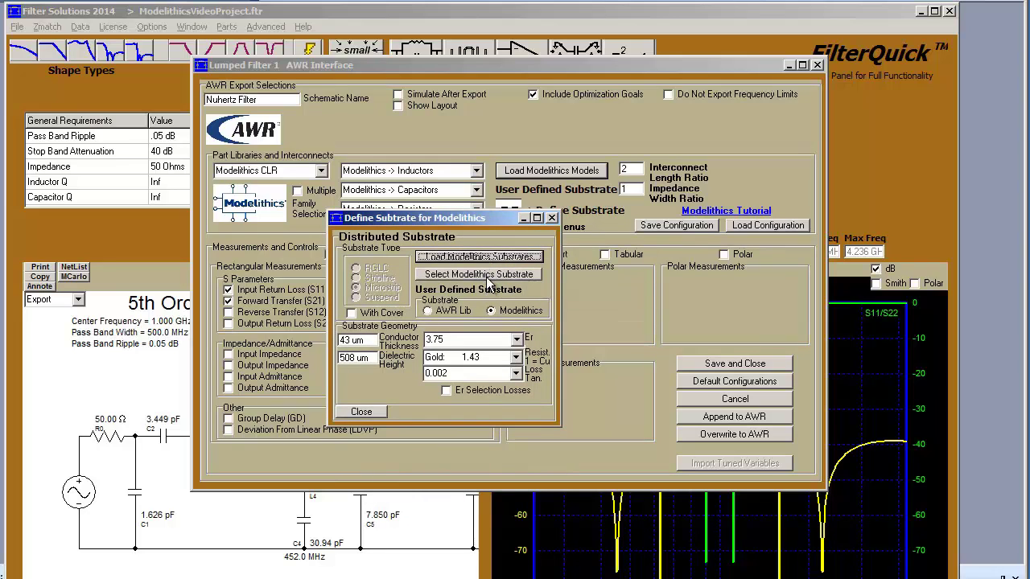
click(486, 279)
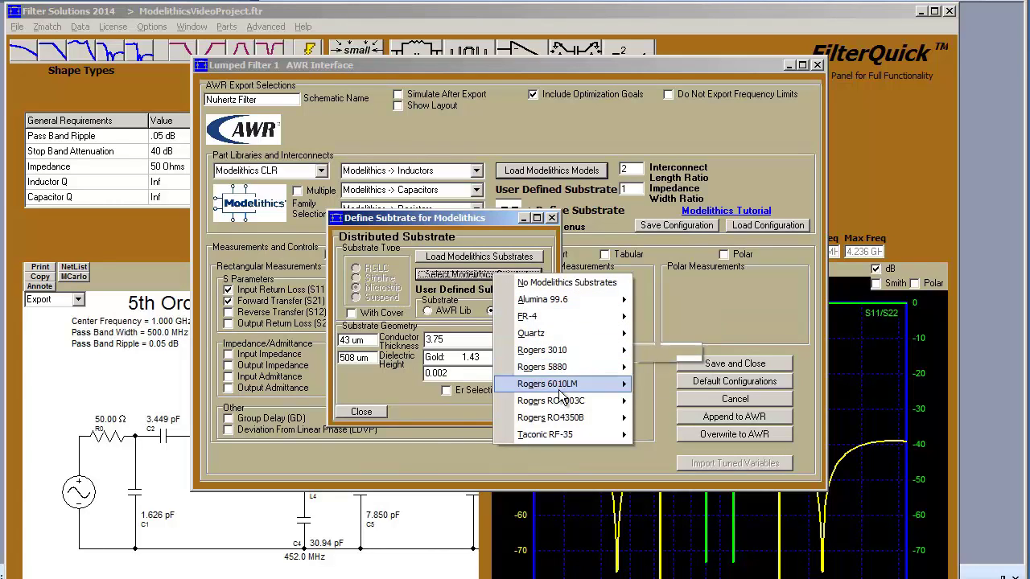
mouse_move(563, 401)
click(656, 415)
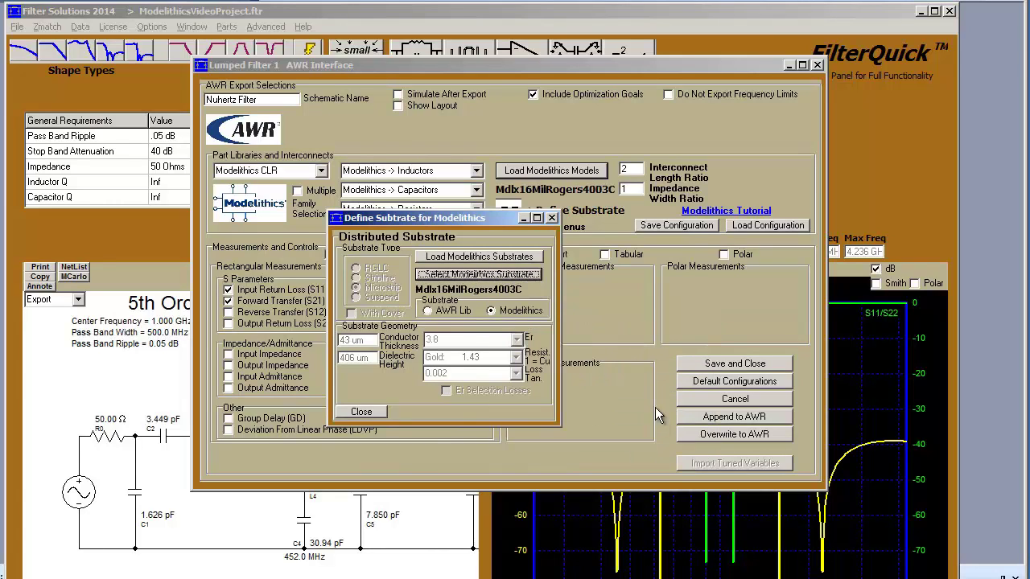
click(370, 415)
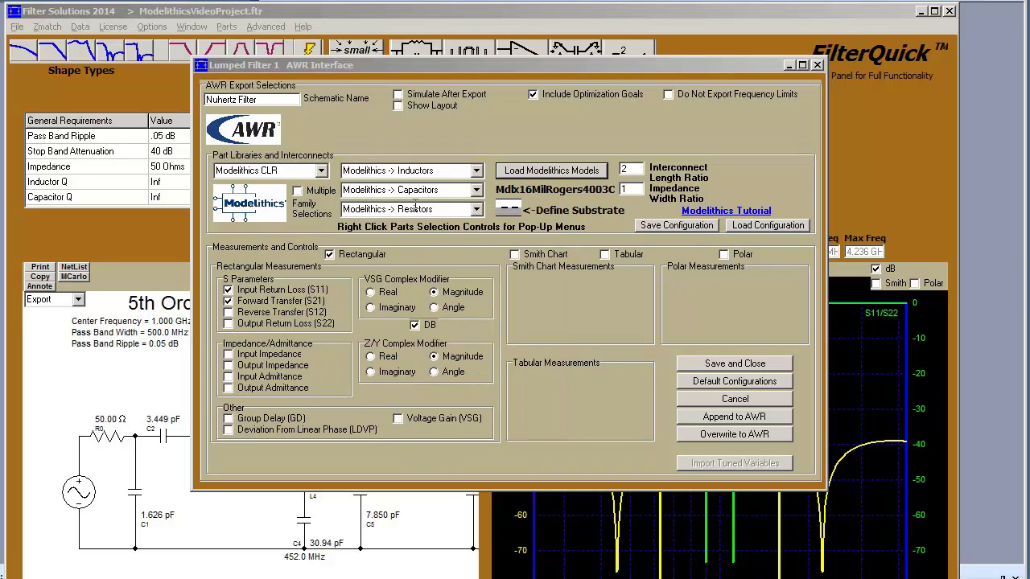
Set the exported inductors to Coilcraft CLC 1206CS
right_click(416, 170)
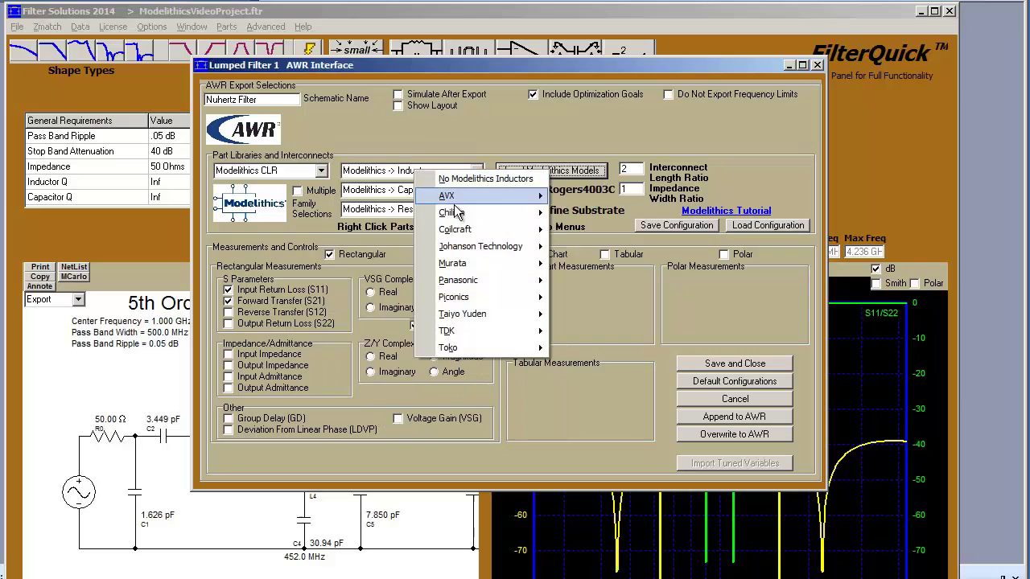
mouse_move(508, 235)
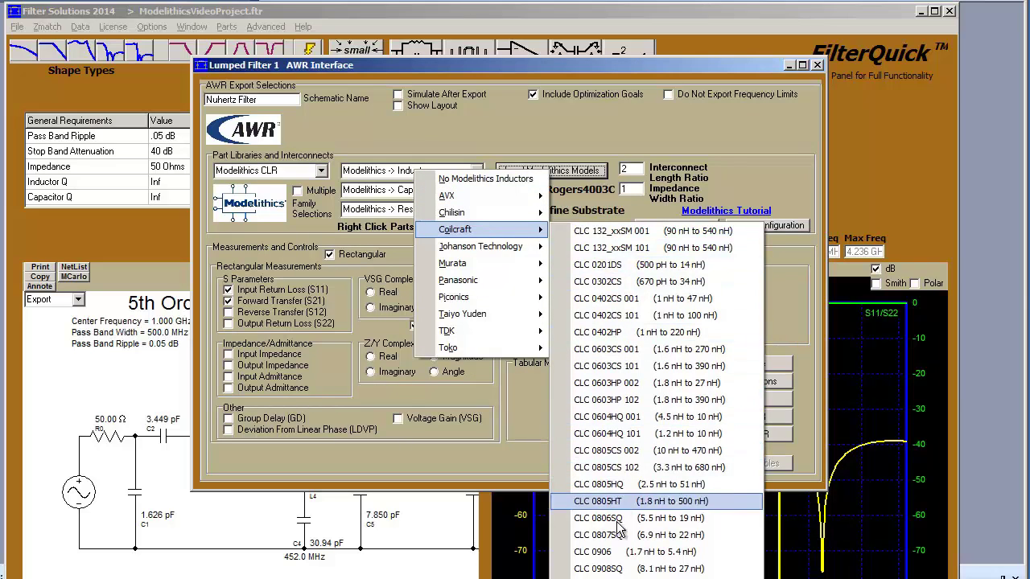
click(622, 569)
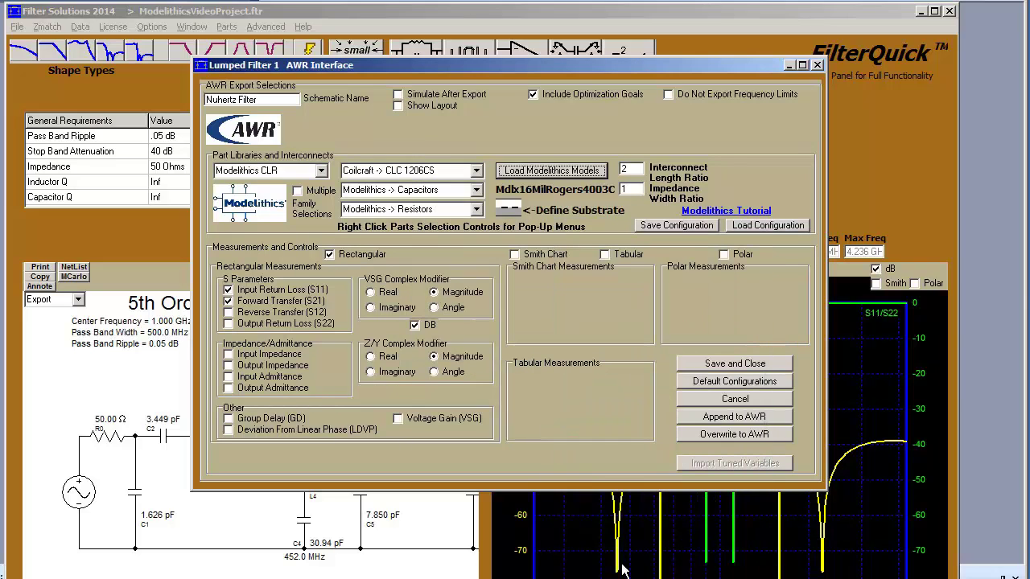
Set the exported capacitors to AVX 0805 SQCF(NP0)
right_click(438, 190)
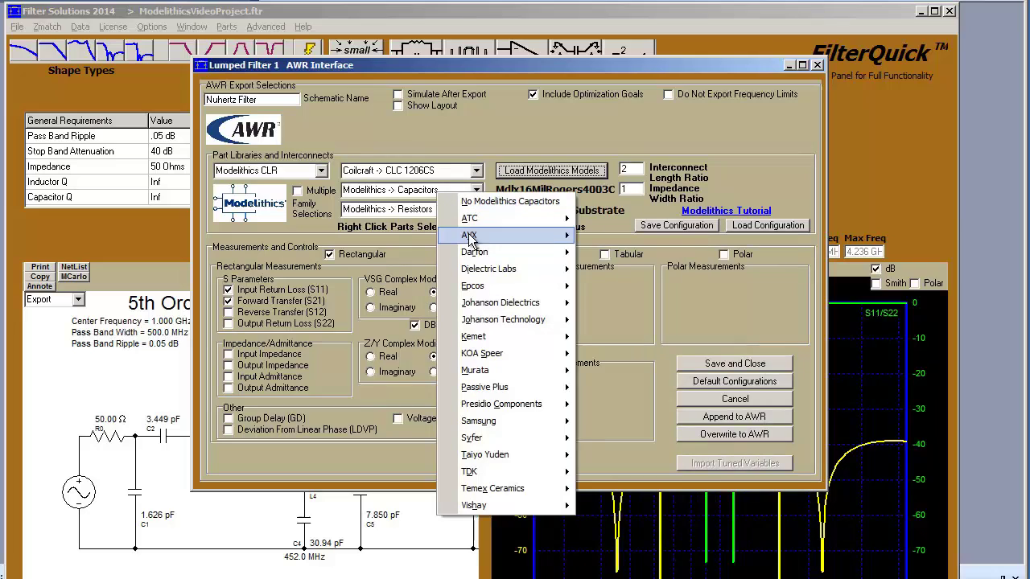
mouse_move(489, 236)
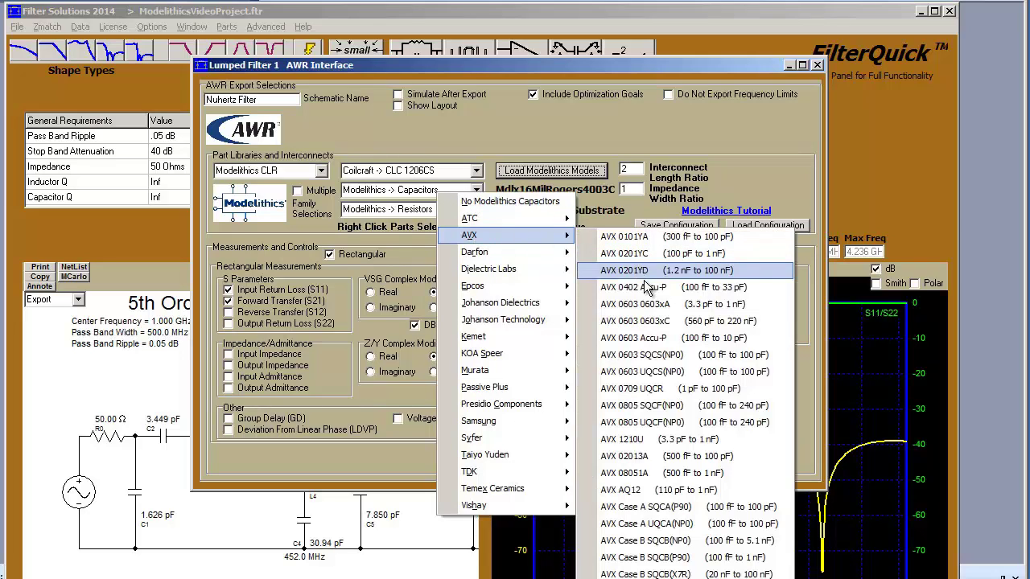
click(638, 406)
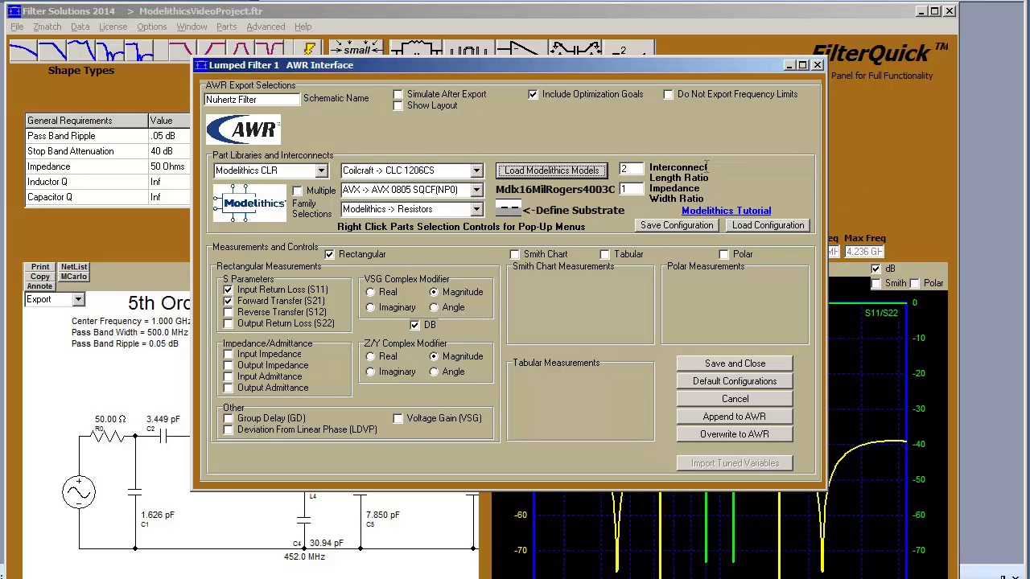
Save the export configuration, then overwrite to AWR with Show Layout and Simulate After Export enabled
click(689, 223)
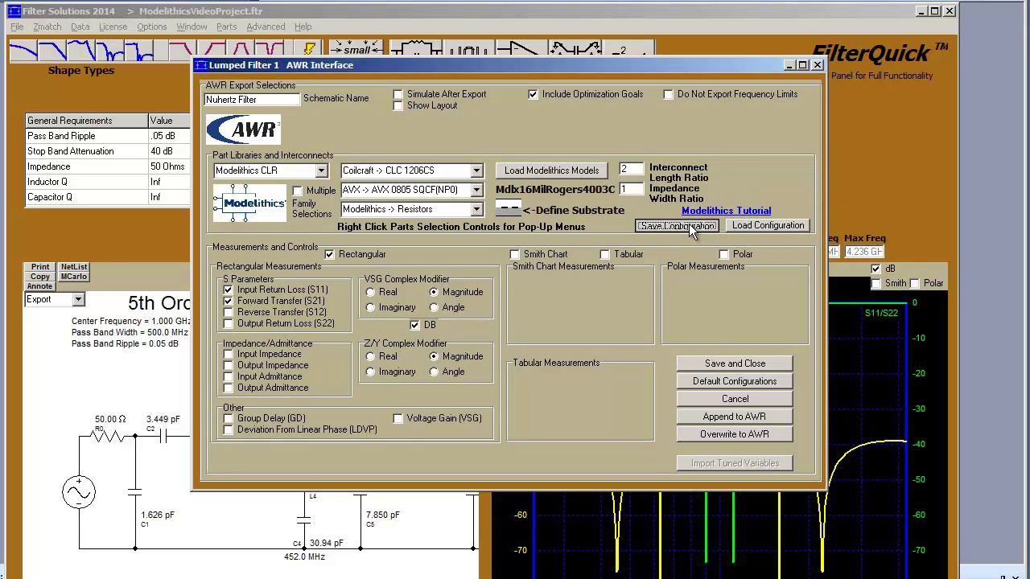
click(844, 501)
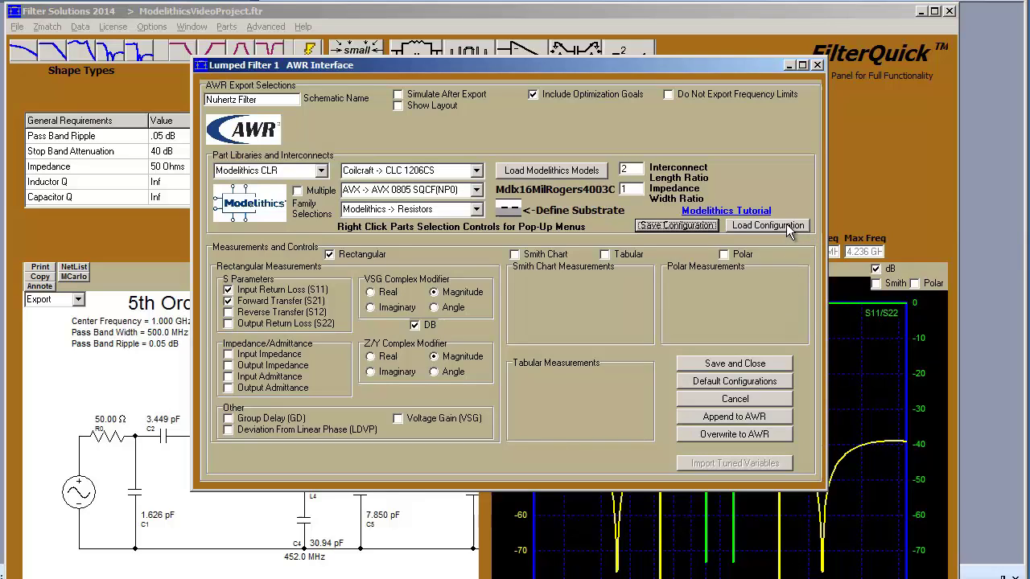
click(416, 106)
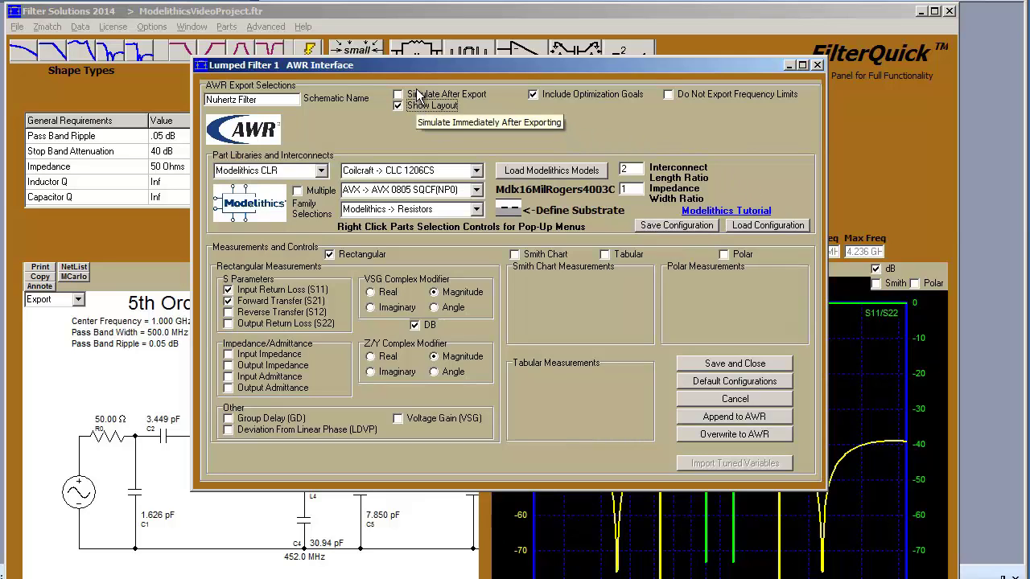
click(412, 94)
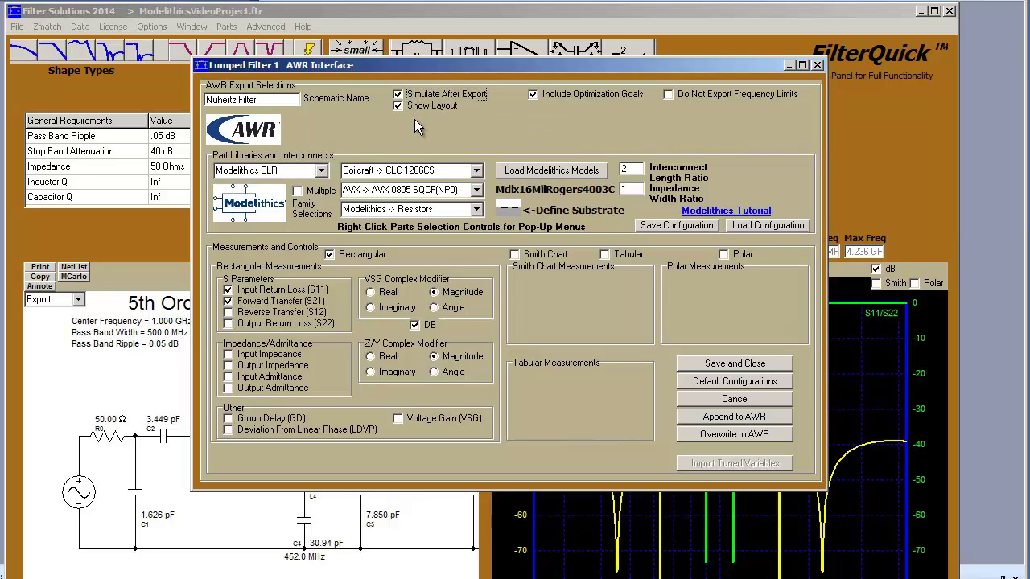
click(734, 434)
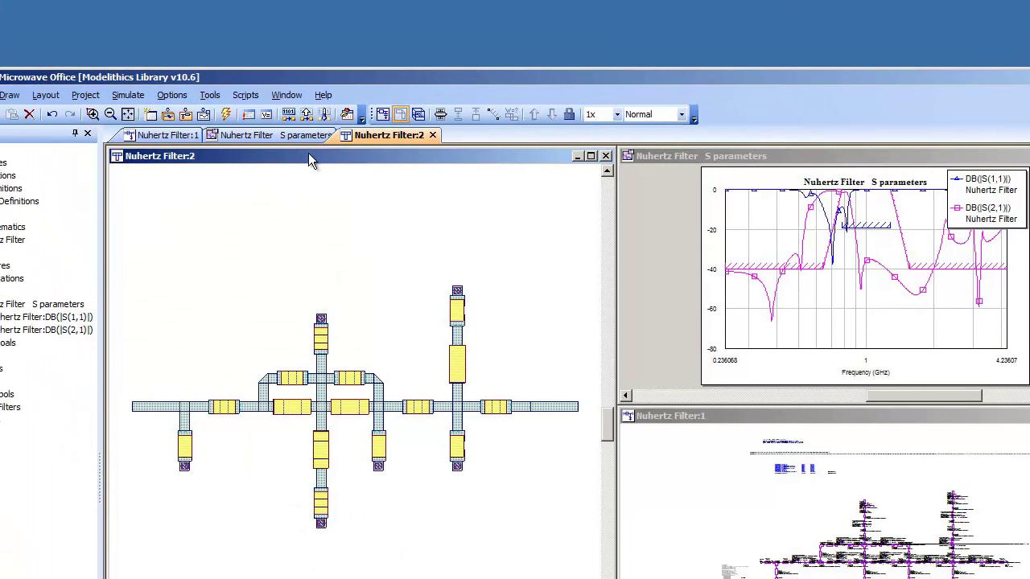
Open the Optimizer, tile the windows vertically, and activate the Nuhertz Filter:1 and Filter:2 windows
click(128, 95)
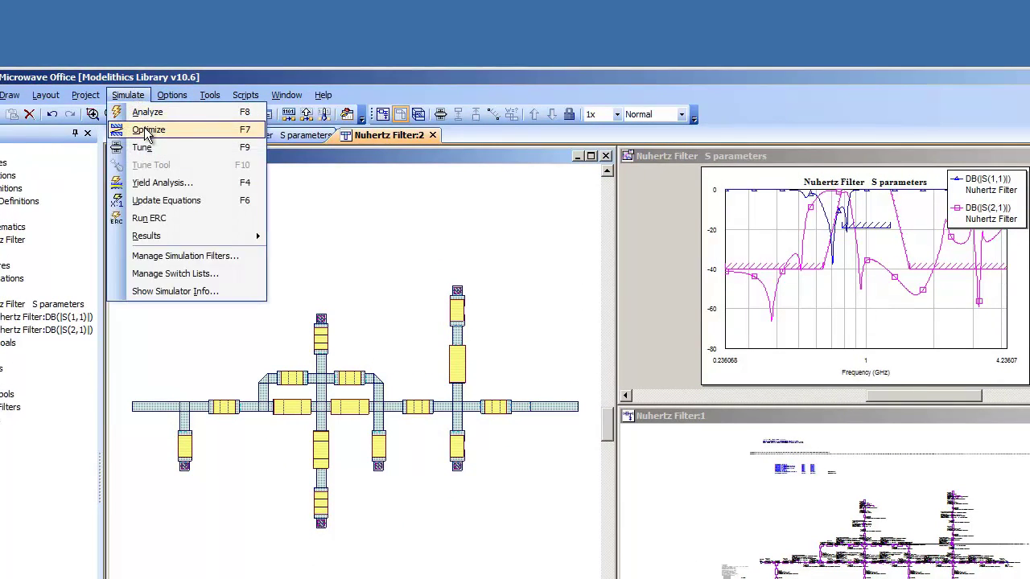
click(148, 131)
click(214, 95)
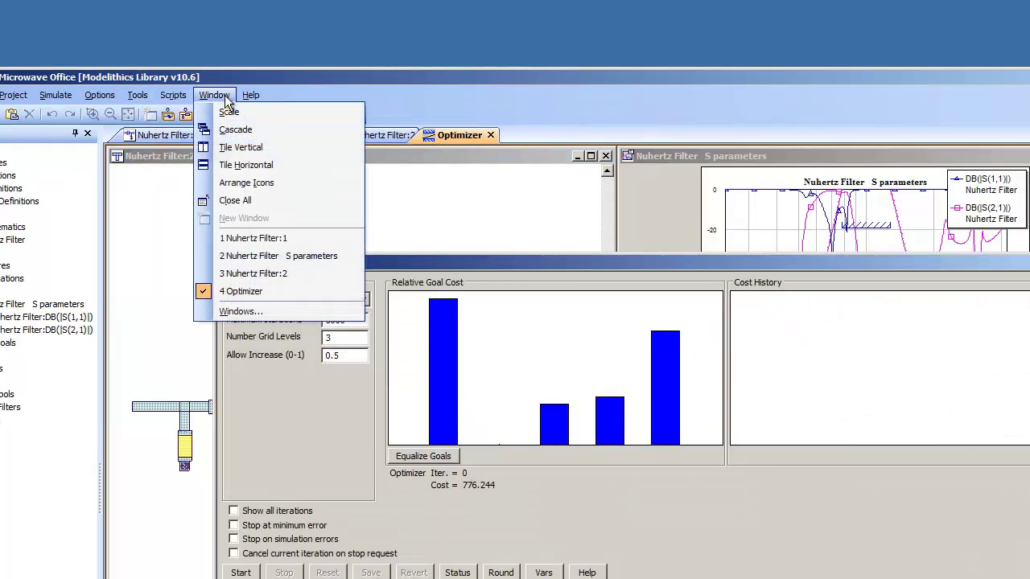
click(240, 147)
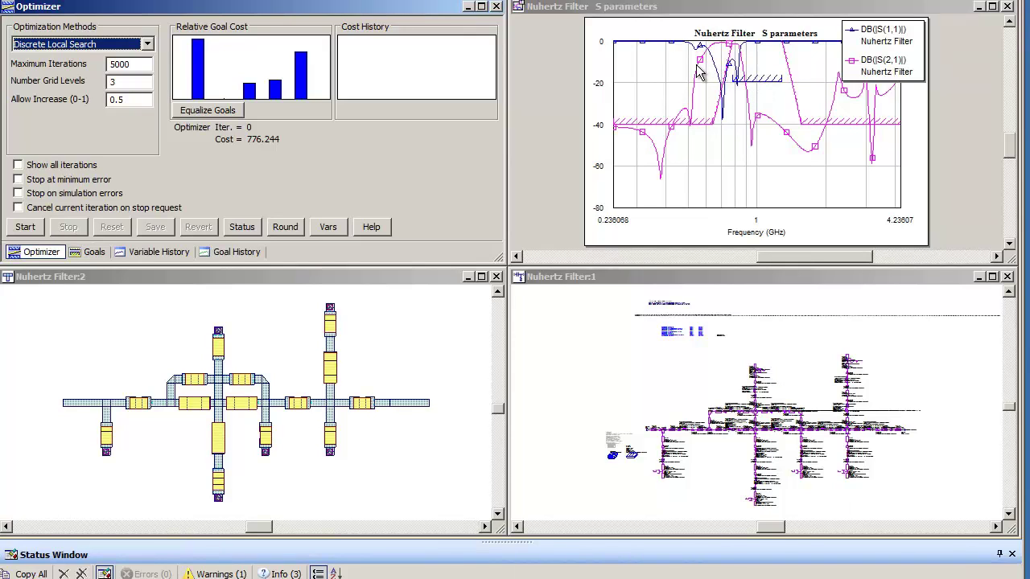
click(617, 364)
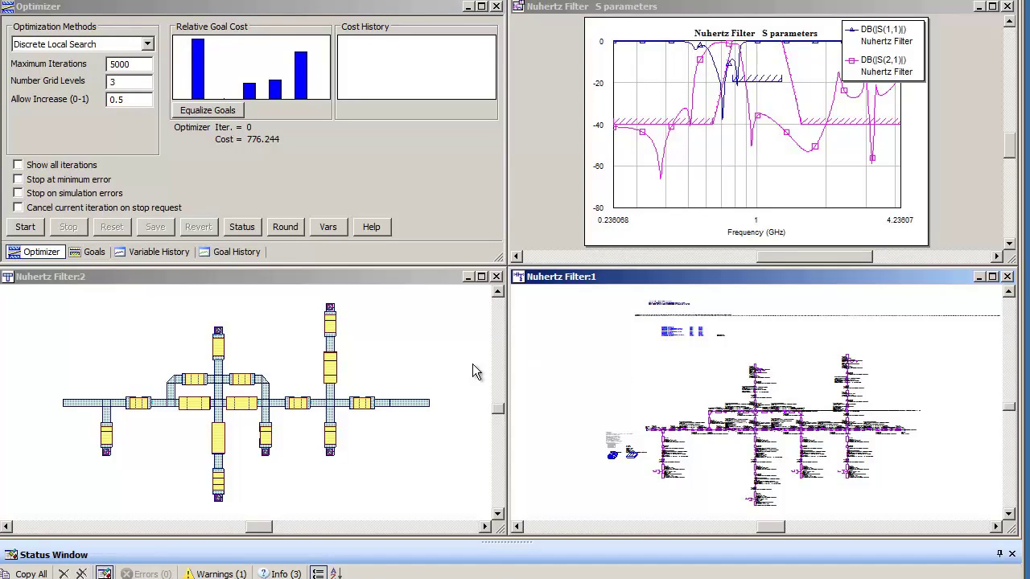
click(419, 356)
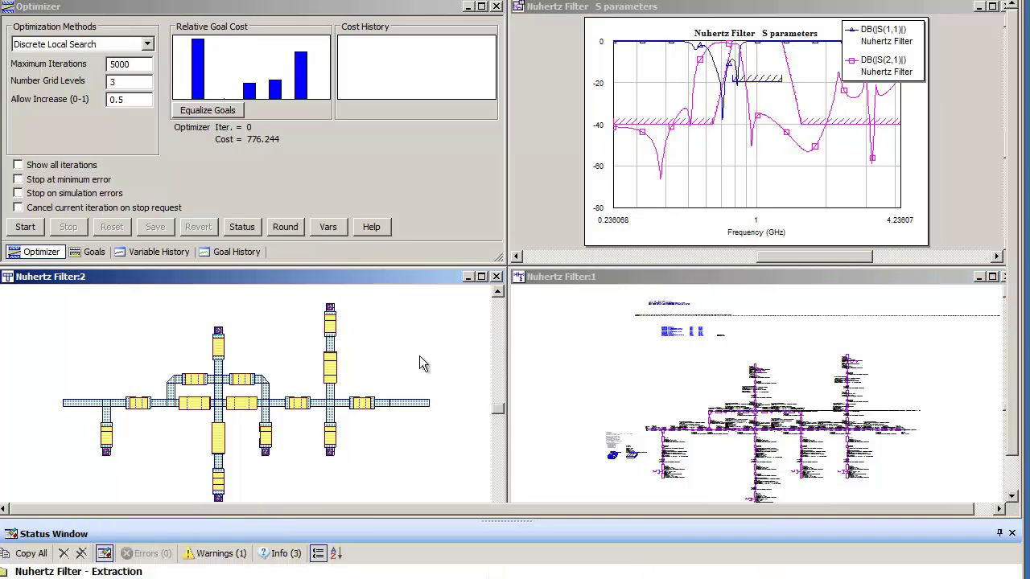
click(434, 190)
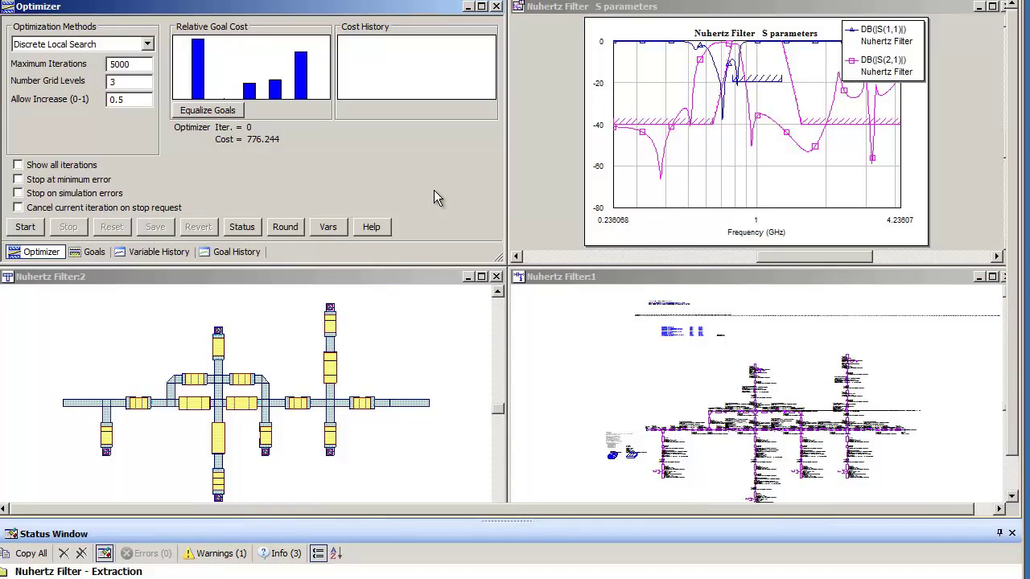
click(605, 354)
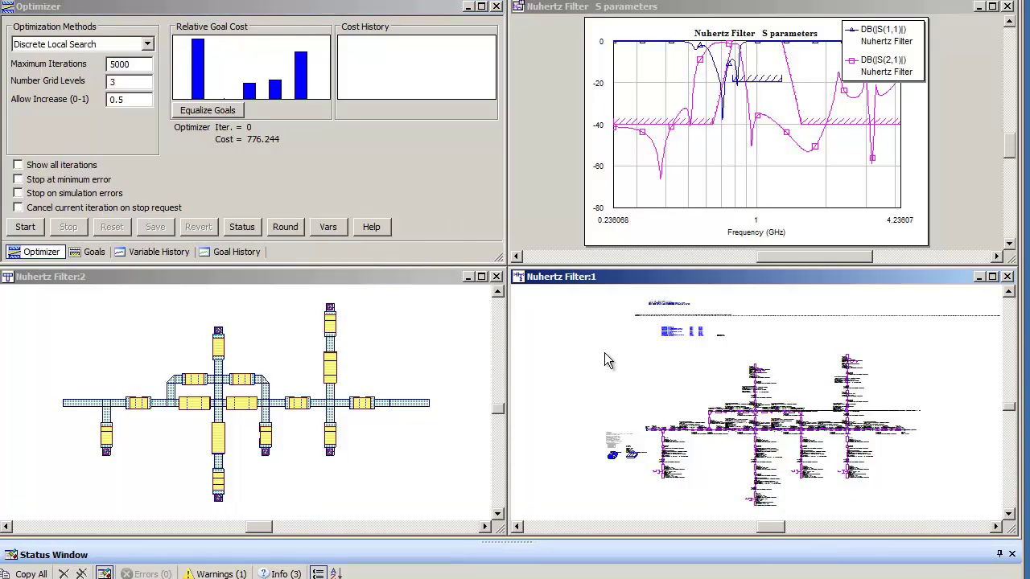
right_click(605, 354)
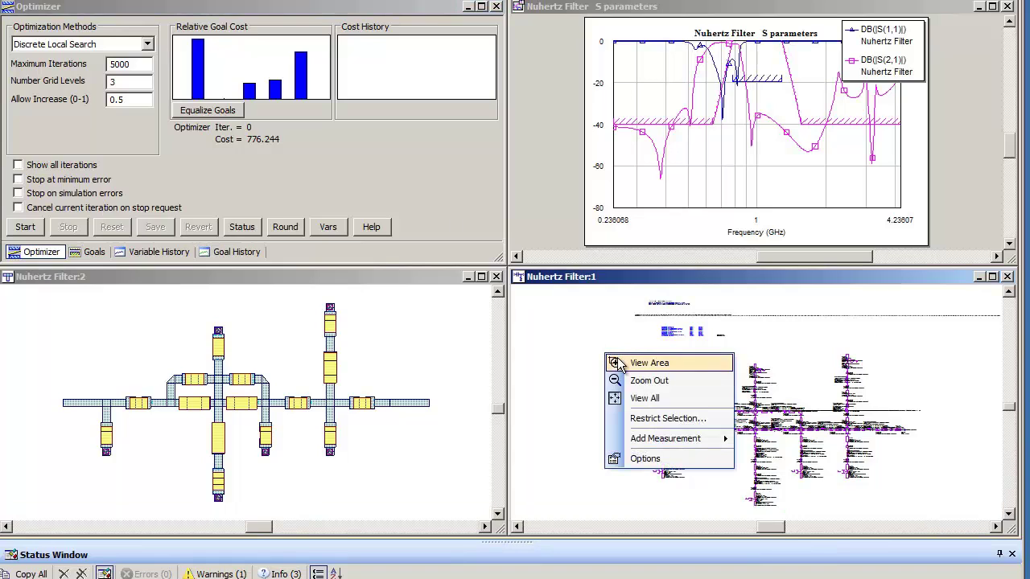
click(635, 361)
drag(617, 309, 724, 346)
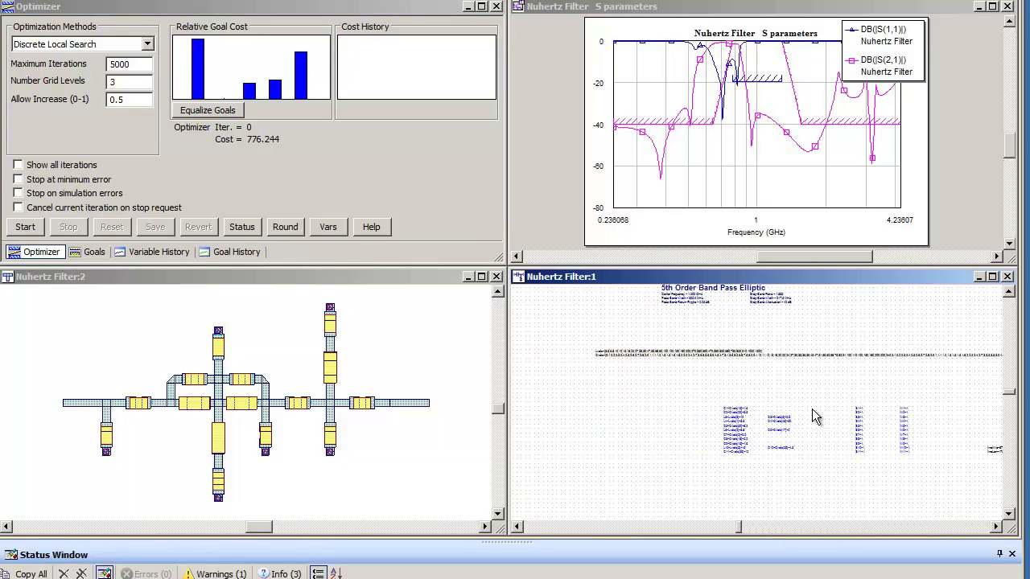
right_click(933, 465)
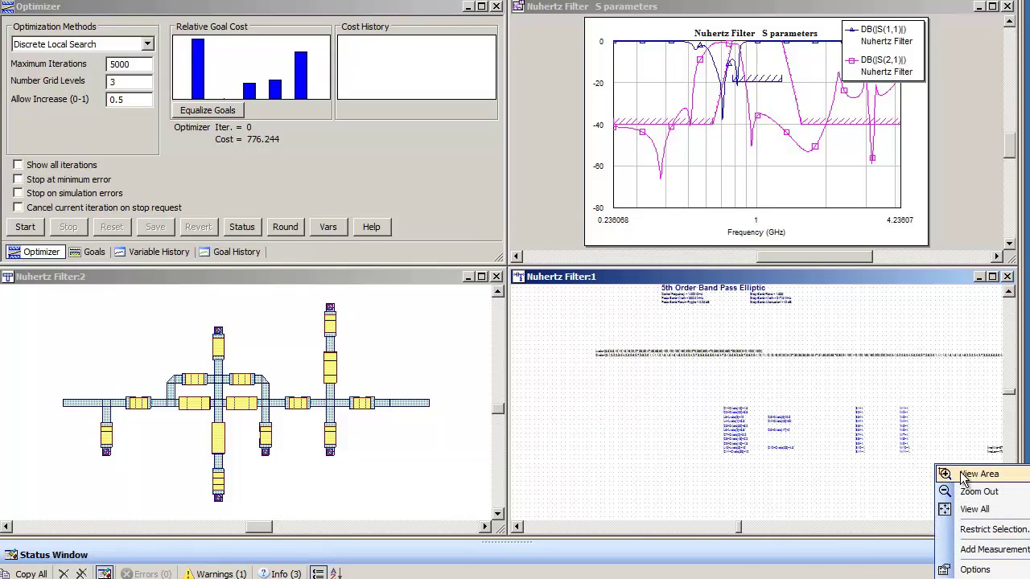
click(961, 472)
drag(839, 397, 956, 476)
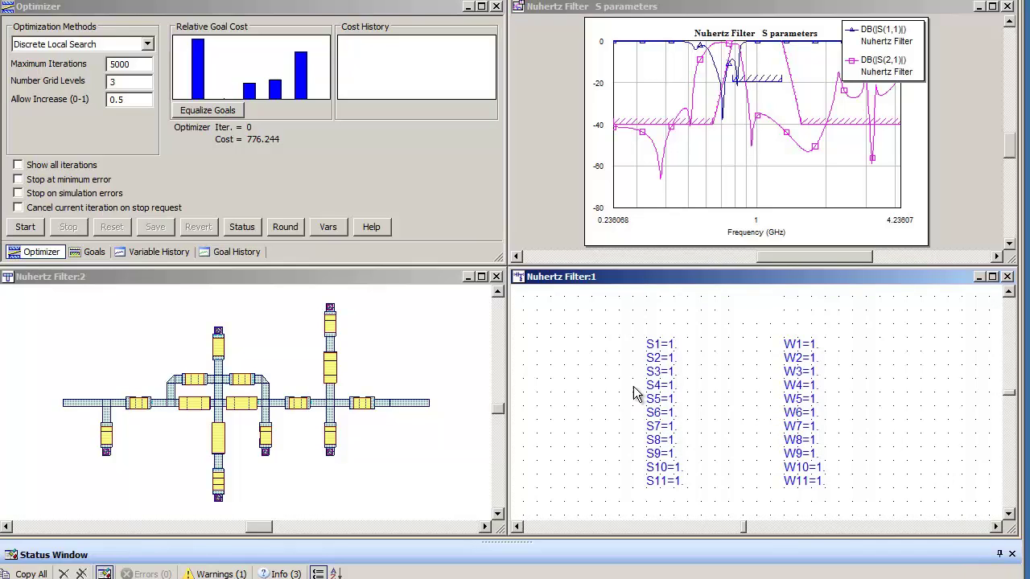
right_click(569, 355)
click(622, 400)
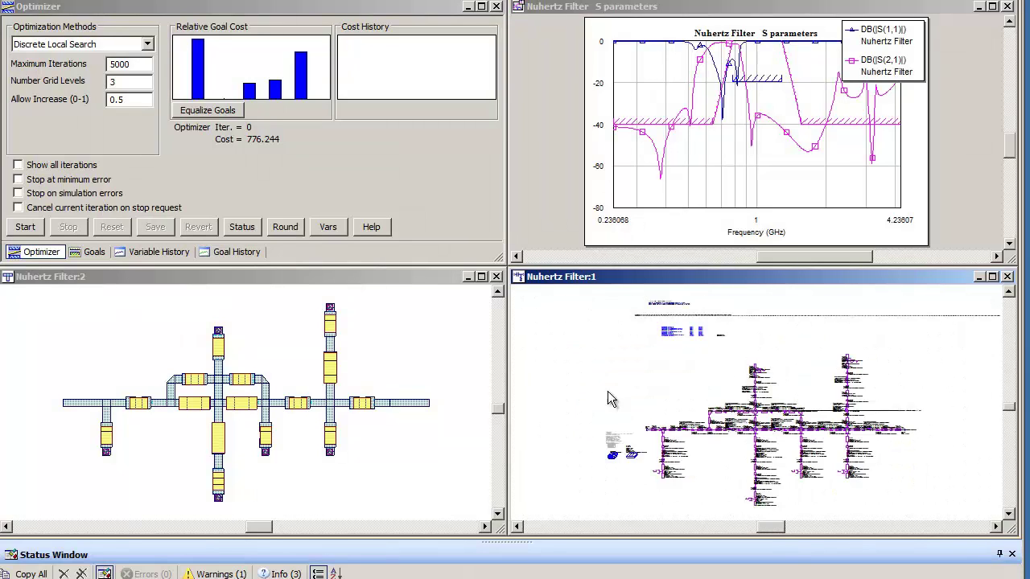
right_click(591, 382)
click(619, 390)
drag(631, 318, 706, 354)
right_click(677, 386)
click(704, 400)
drag(746, 388, 901, 487)
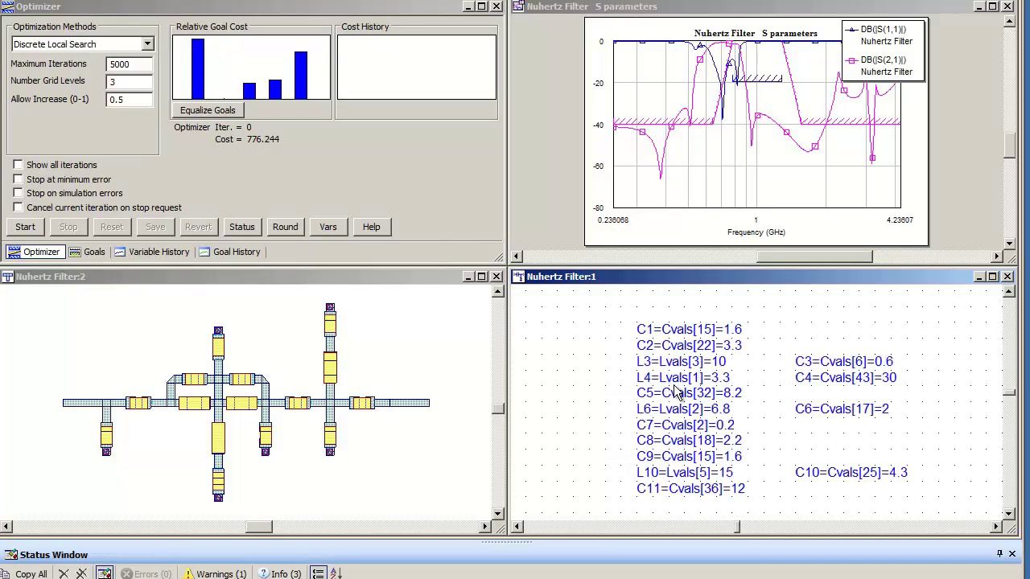
right_click(588, 376)
click(629, 418)
right_click(588, 373)
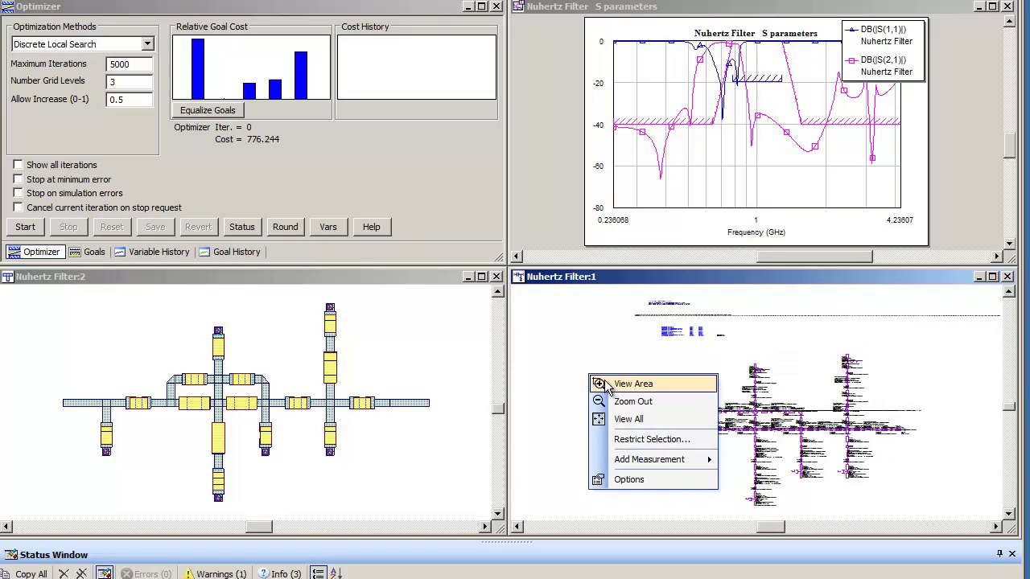
click(615, 383)
drag(630, 308, 726, 347)
right_click(609, 388)
click(648, 394)
drag(549, 361, 693, 401)
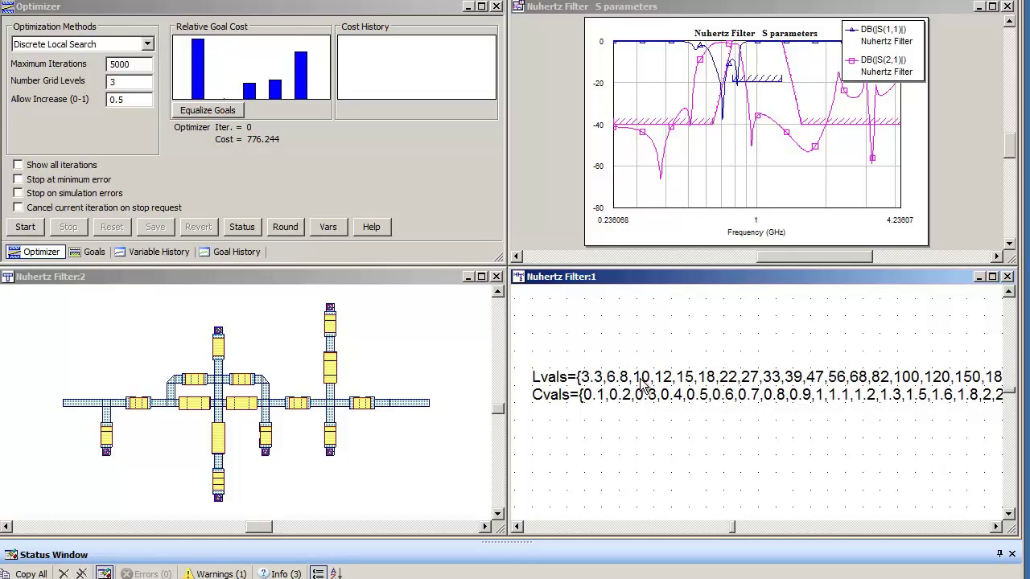
right_click(652, 442)
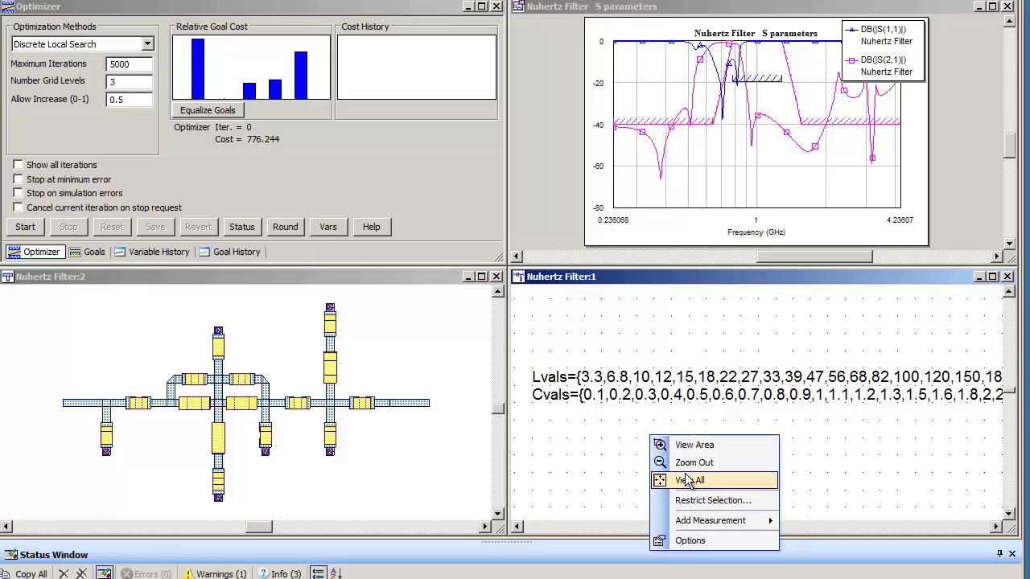
click(688, 476)
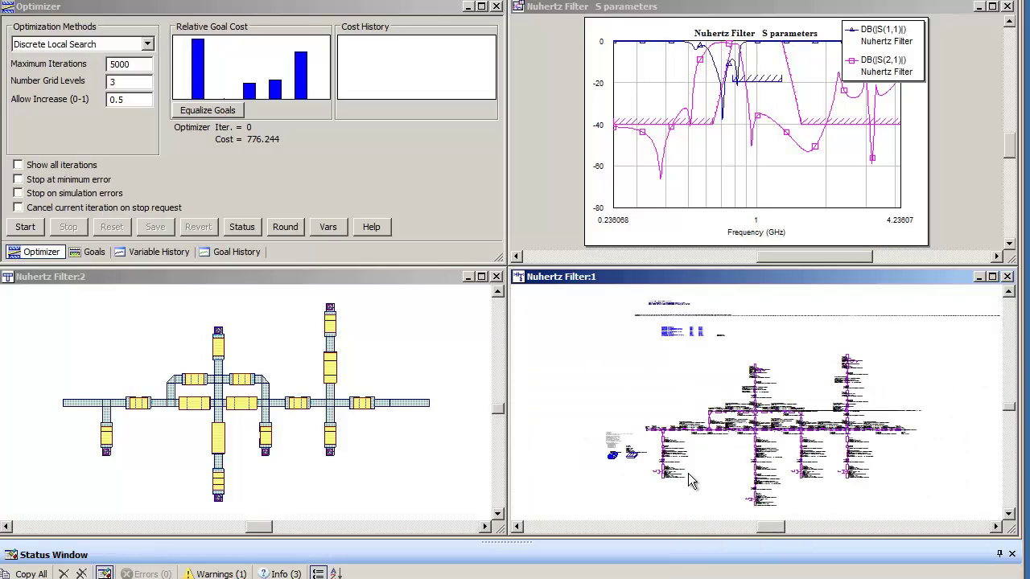
Run the discrete optimization and stop it at iteration 1386 with cost 78.8716
click(27, 231)
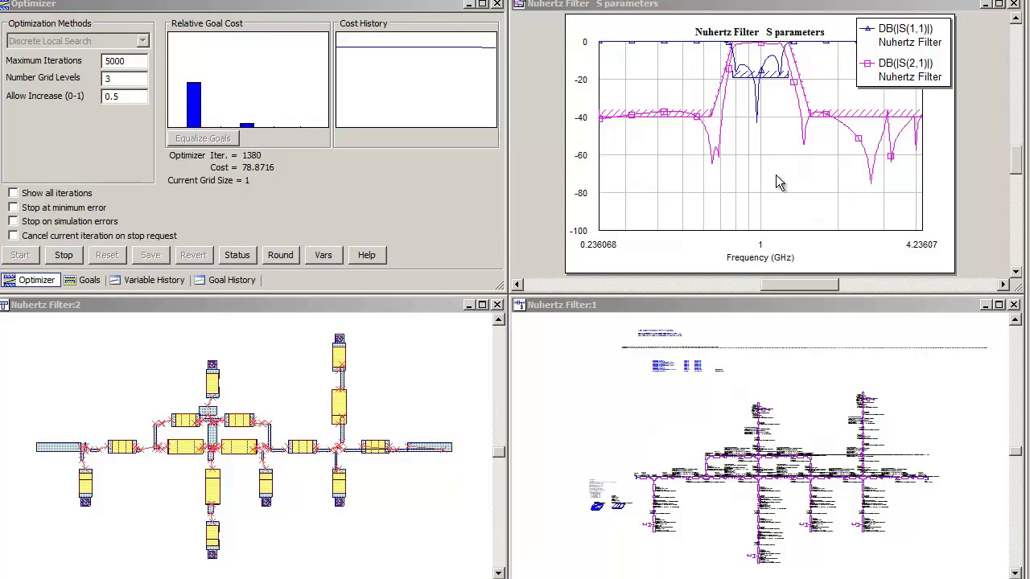
click(64, 256)
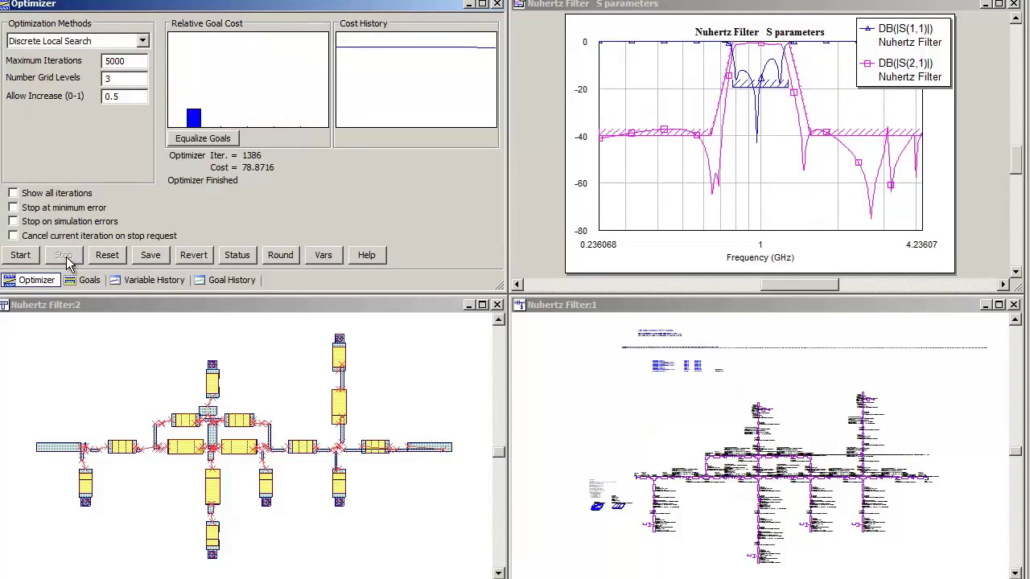
click(63, 352)
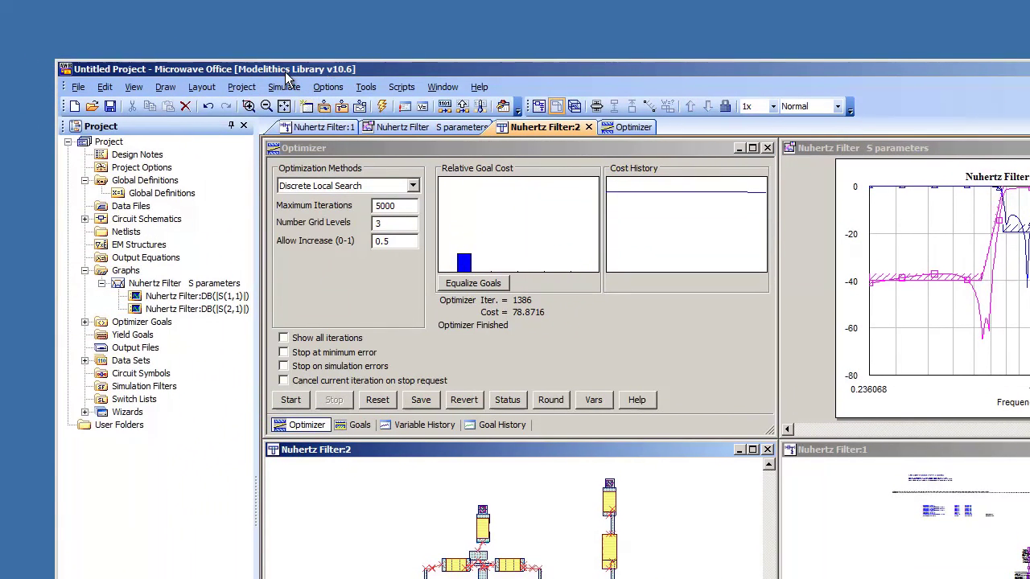
Select every layout element and snap them together
click(104, 87)
click(143, 271)
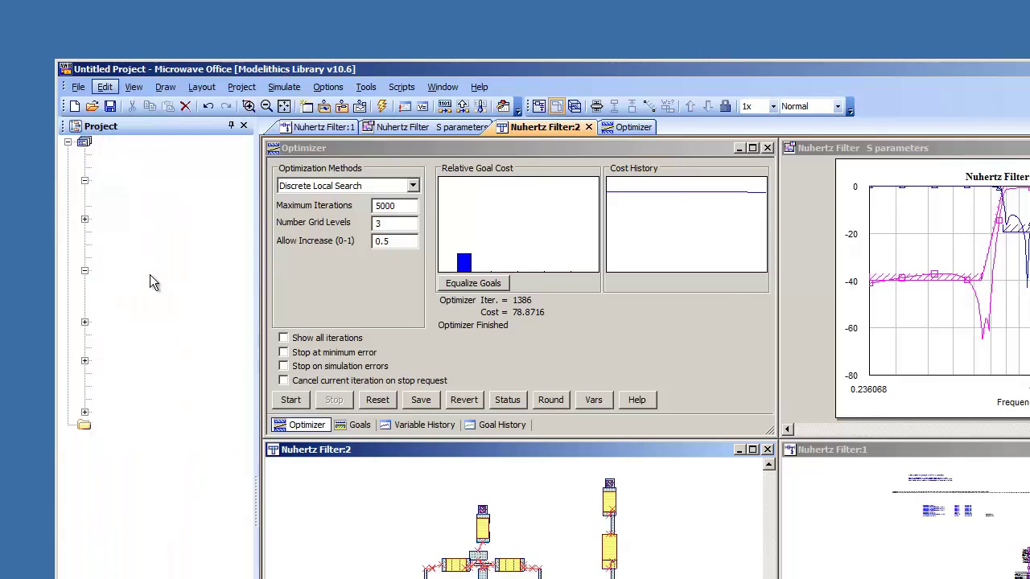
click(103, 88)
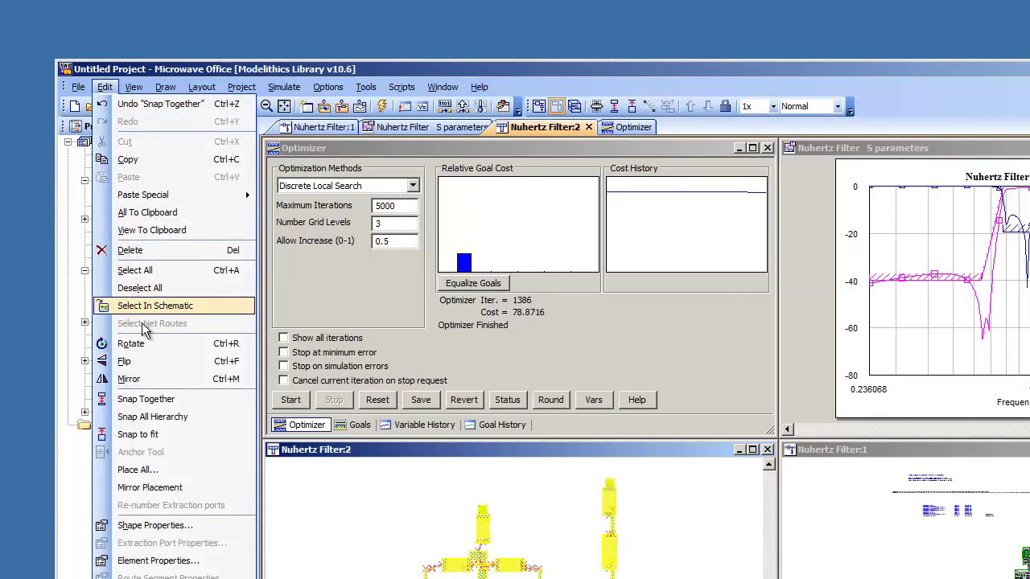
click(145, 400)
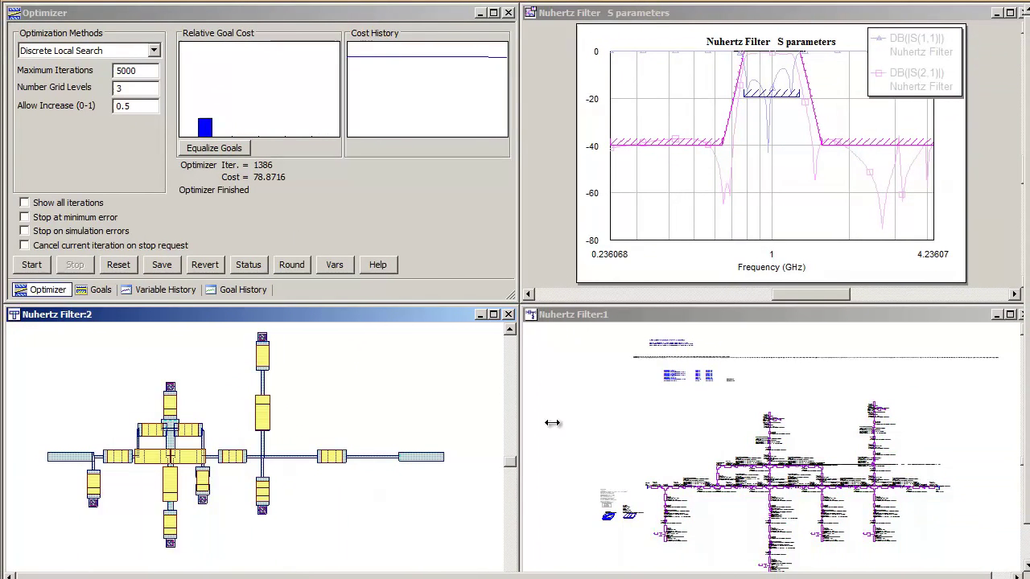
Zoom the schematic in on the EXTRACT block at its lower left
right_click(581, 427)
click(609, 435)
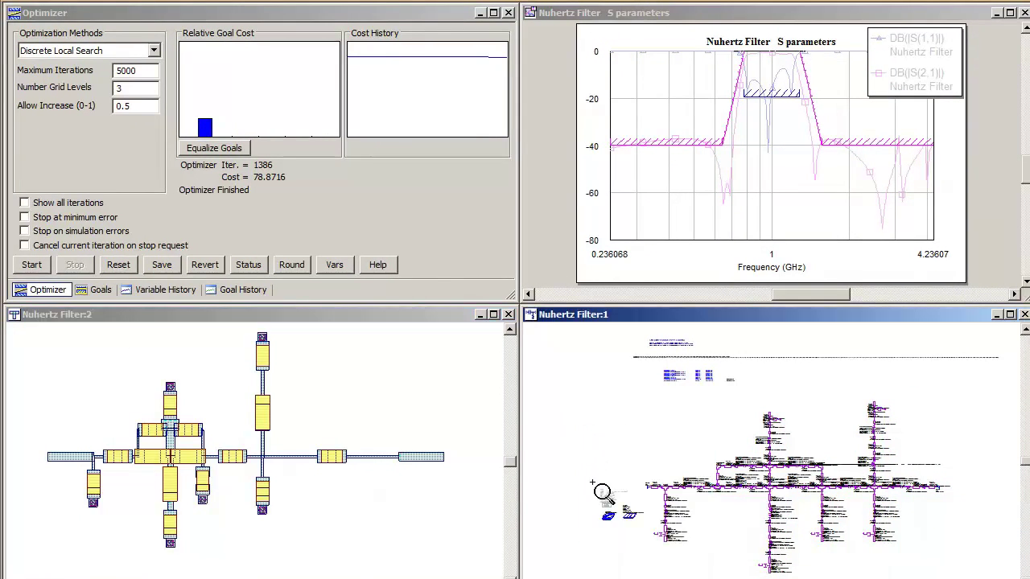
drag(593, 482, 649, 524)
Enable the EXTRACT block and add an AWR AXIEM - Async extraction for the filter
right_click(685, 485)
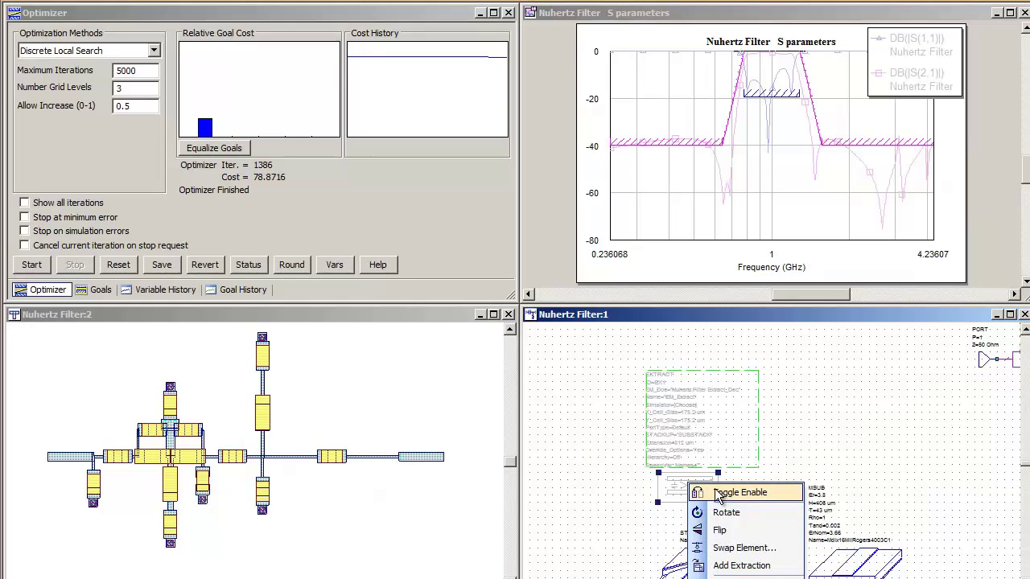
click(719, 494)
right_click(683, 479)
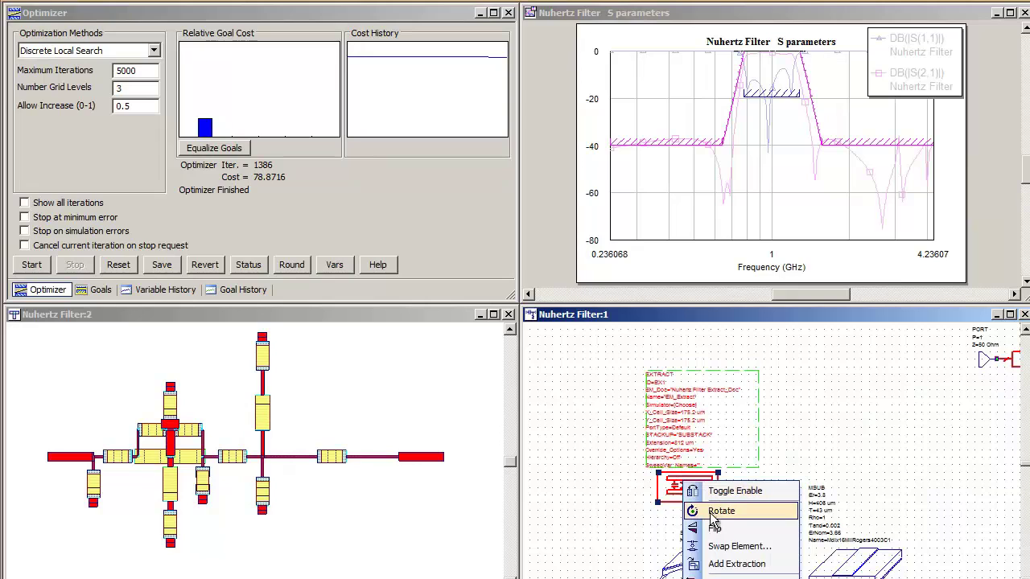
click(732, 564)
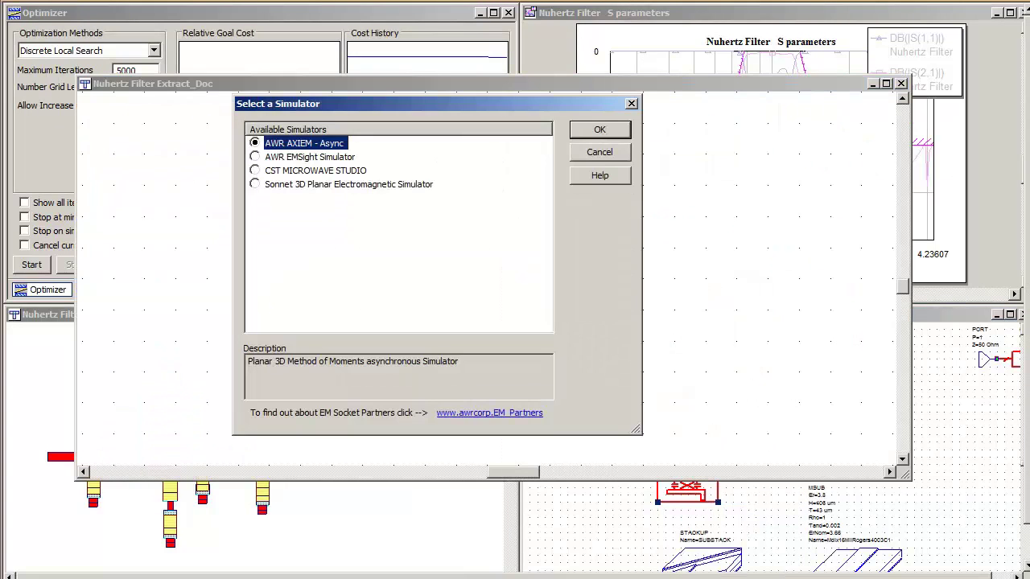
click(288, 207)
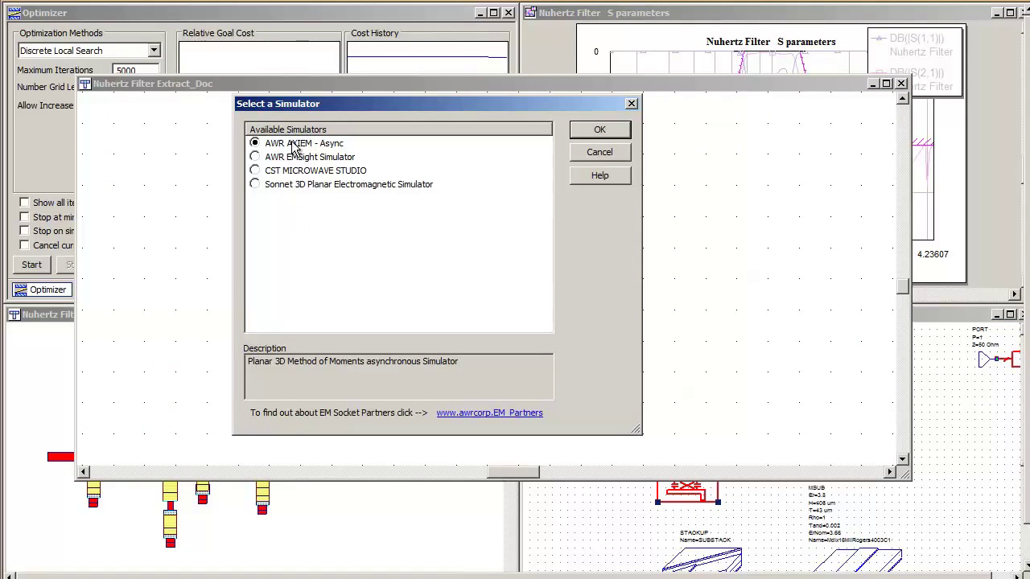
click(585, 133)
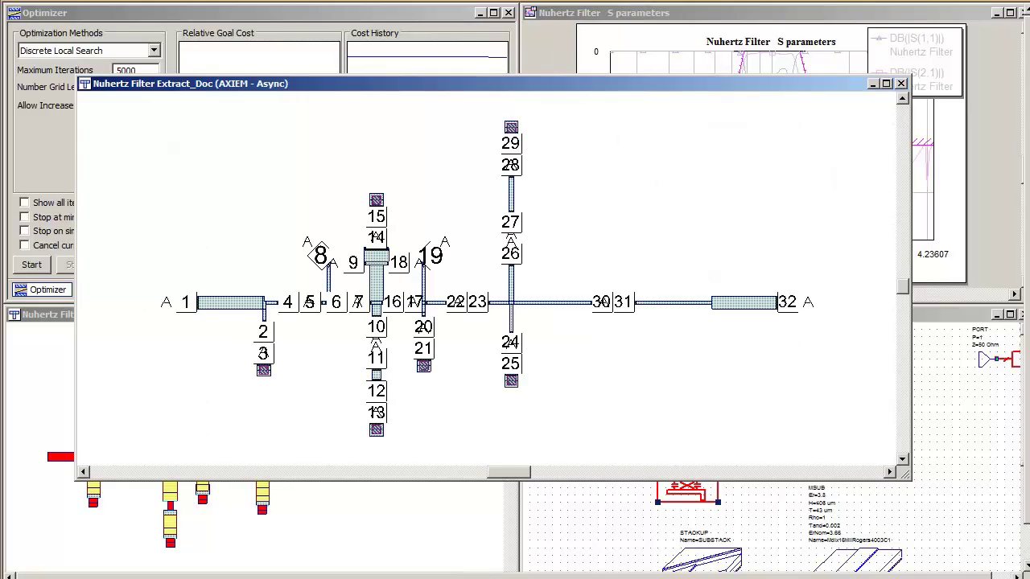
Tile the windows, move and enlarge the Optimizer panel, and restart optimization with the EM extraction
click(211, 1)
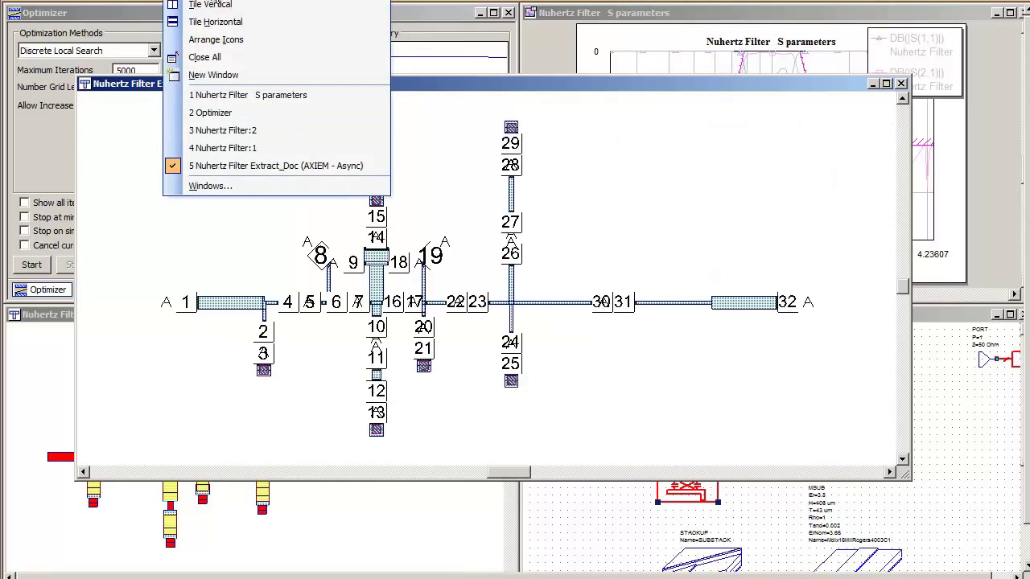
click(215, 5)
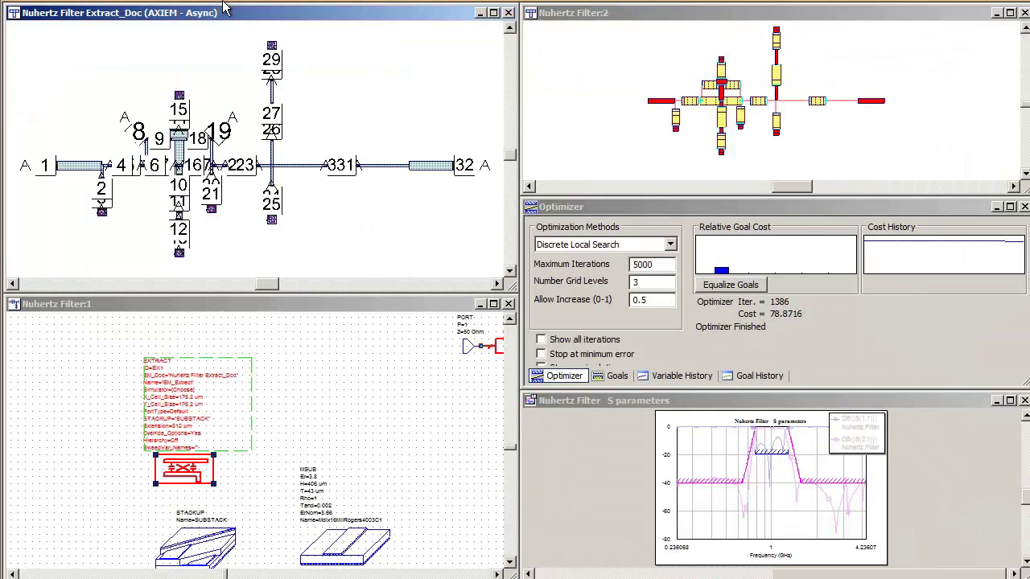
click(874, 340)
drag(854, 203, 845, 124)
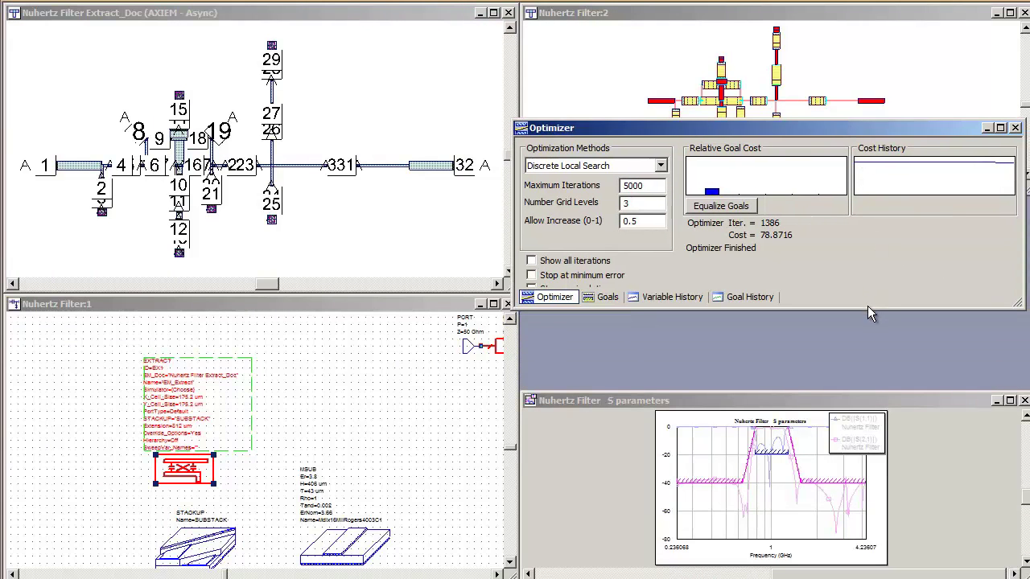
drag(867, 307, 872, 372)
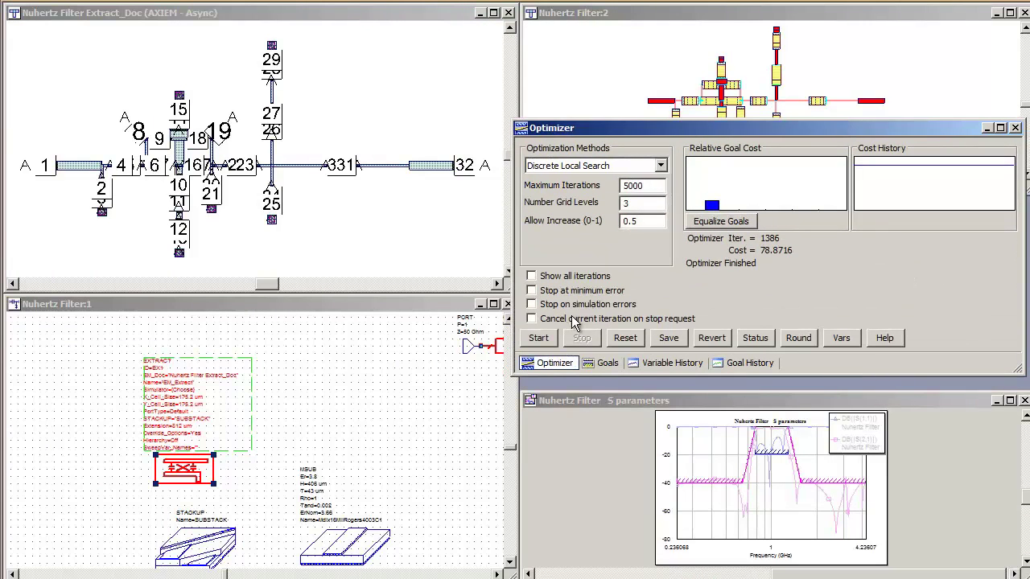
click(550, 340)
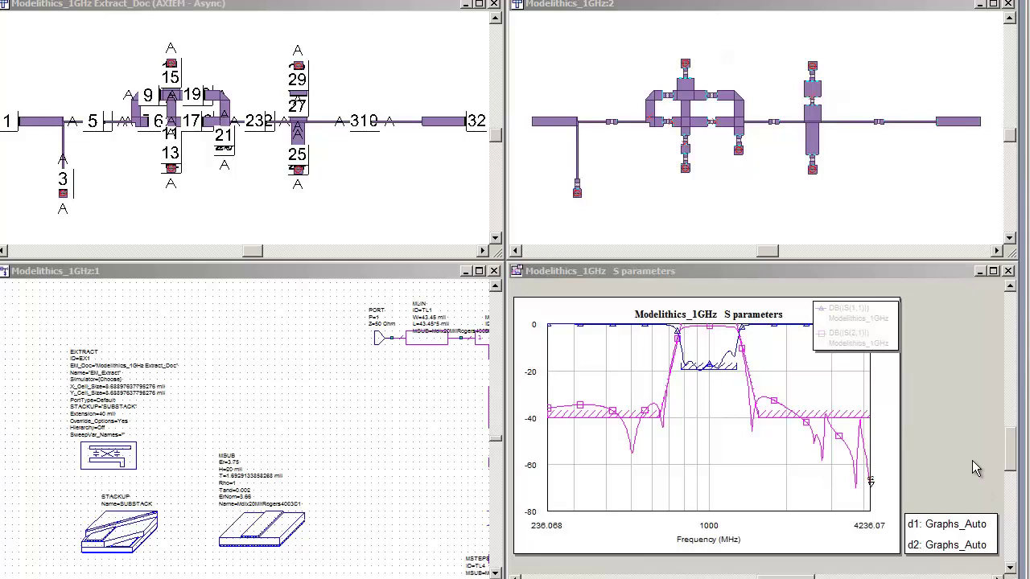
Activate the Modelithics_1GHz graph showing the filter's S-parameter passband around 1000 MHz
click(972, 467)
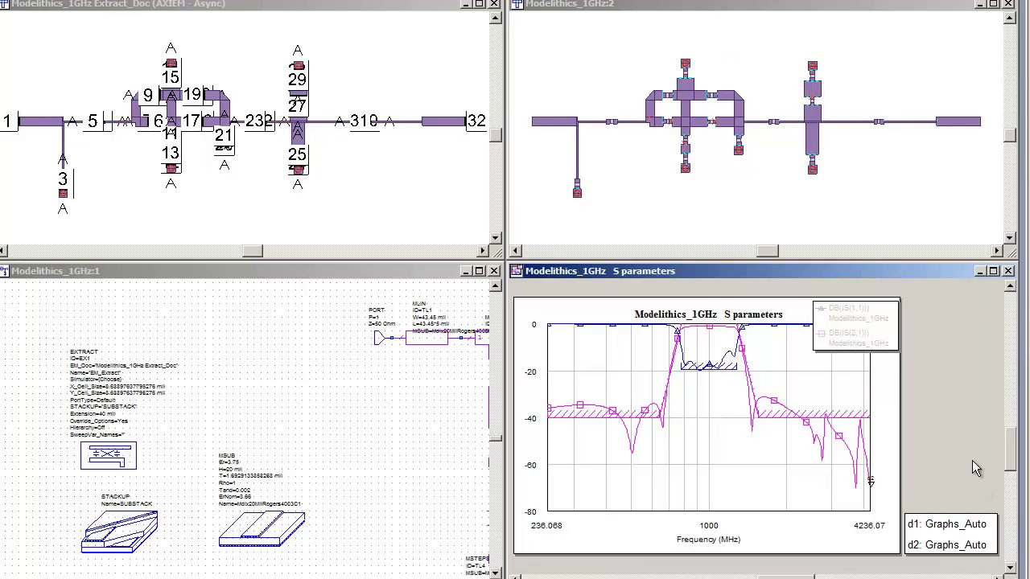